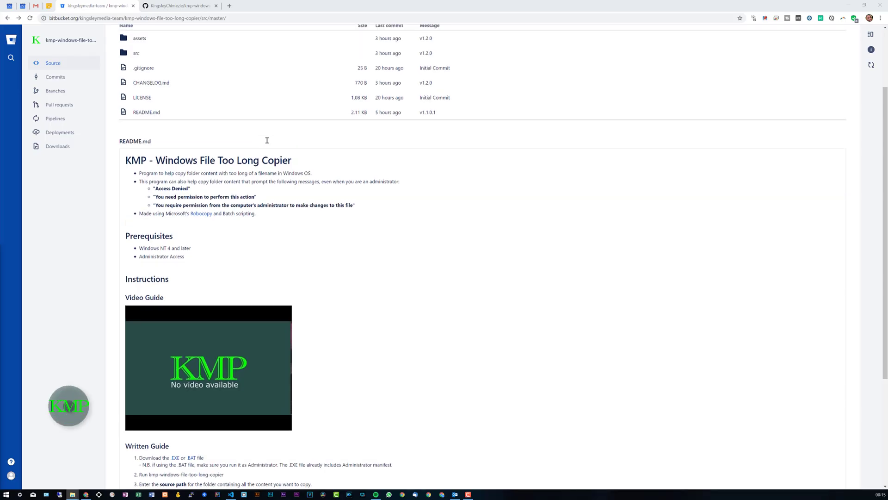
Read through the repository's README for the Windows File Too Long Copier, from the description down to the written guide.
scroll(267, 140, "up", 2)
scroll(267, 185, "down", 1)
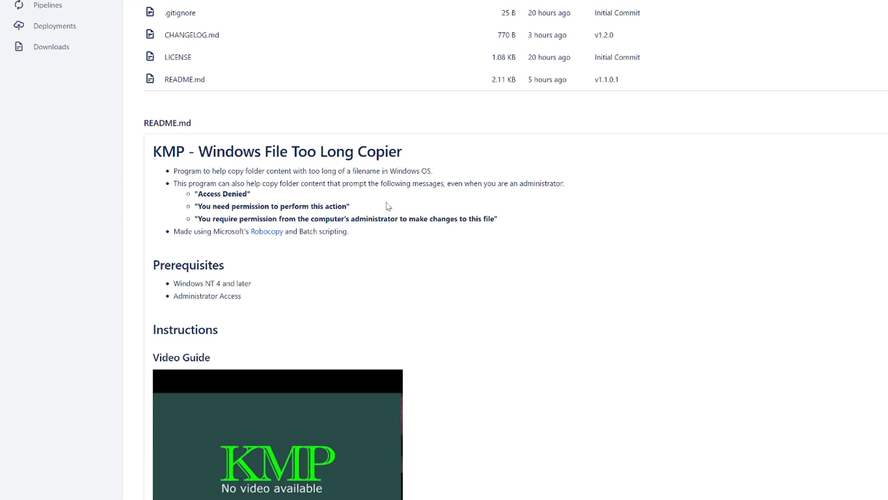
scroll(388, 207, "down", 5)
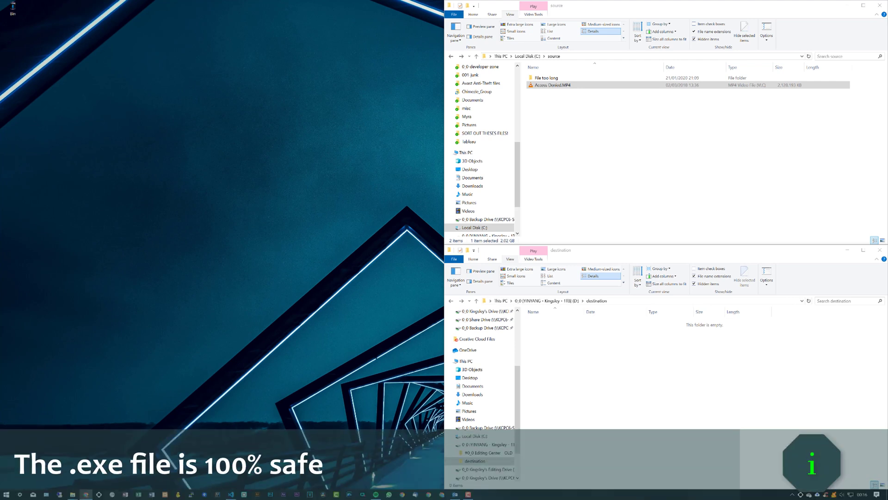
Open Avast Free Antivirus and view the Core Shields under its protection features.
left_click(834, 494)
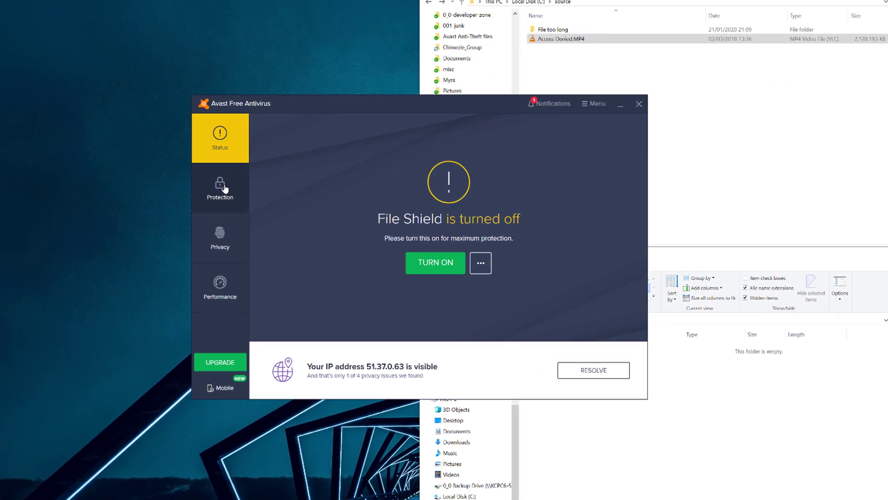
left_click(220, 193)
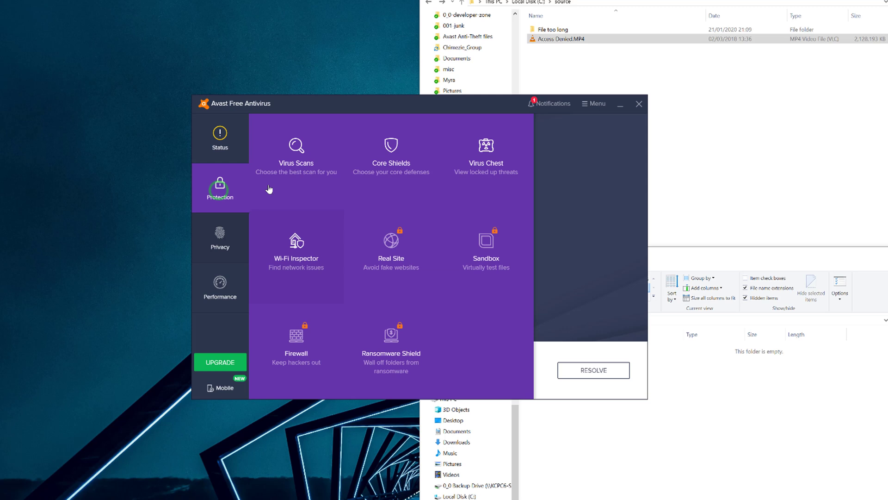
left_click(385, 149)
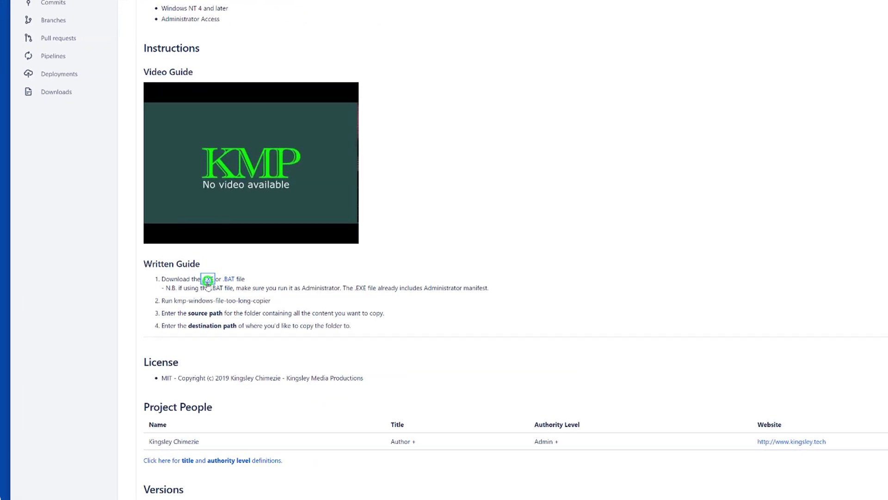
Download the .EXE from the README's written guide to the Desktop as kmp-windows-file-too-long-copier.exe and keep the flagged file.
left_click(208, 280)
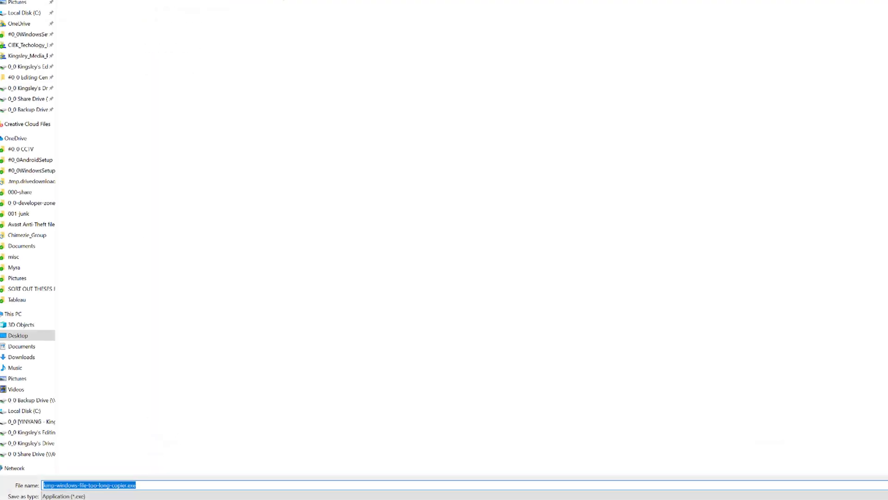
key("Return")
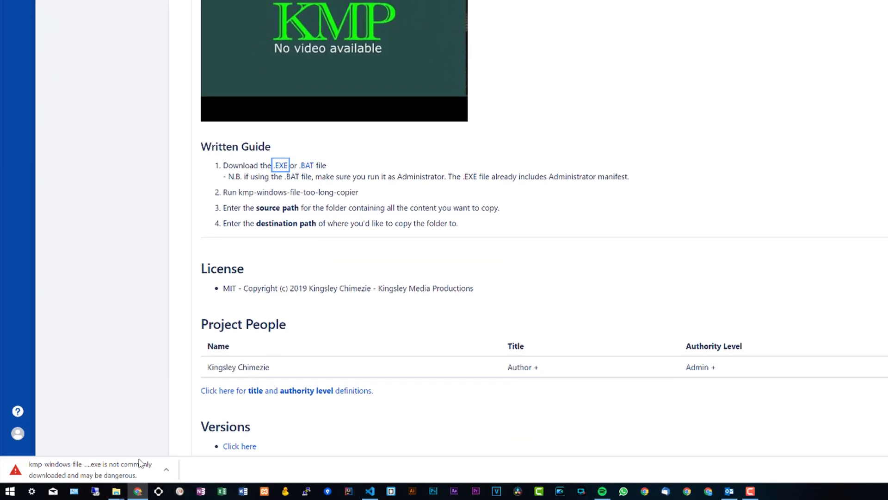
left_click(166, 469)
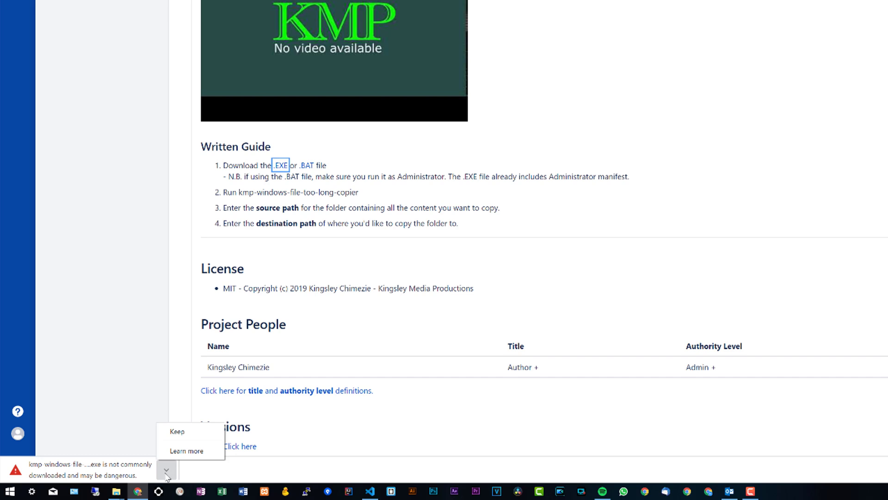
left_click(178, 432)
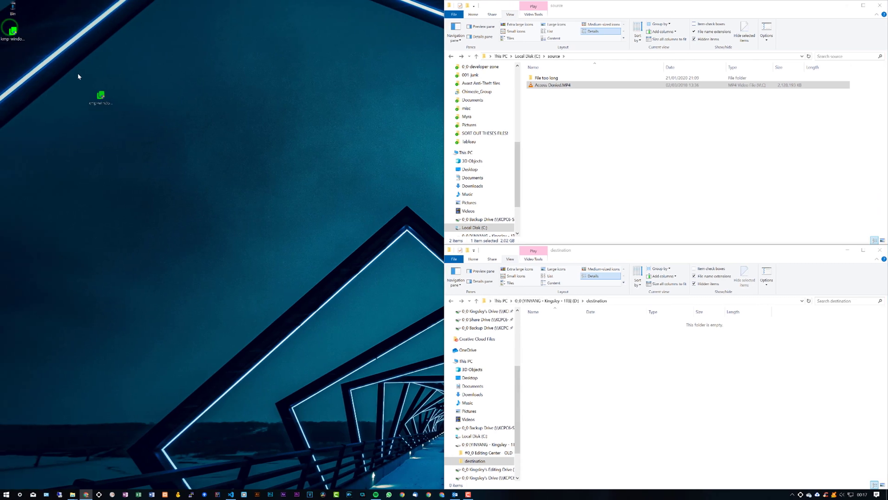
Place the downloaded copier EXE below the recycle bin on the desktop and run it anyway past Windows SmartScreen.
left_click_drag(76, 72, 14, 35)
double_click(14, 34)
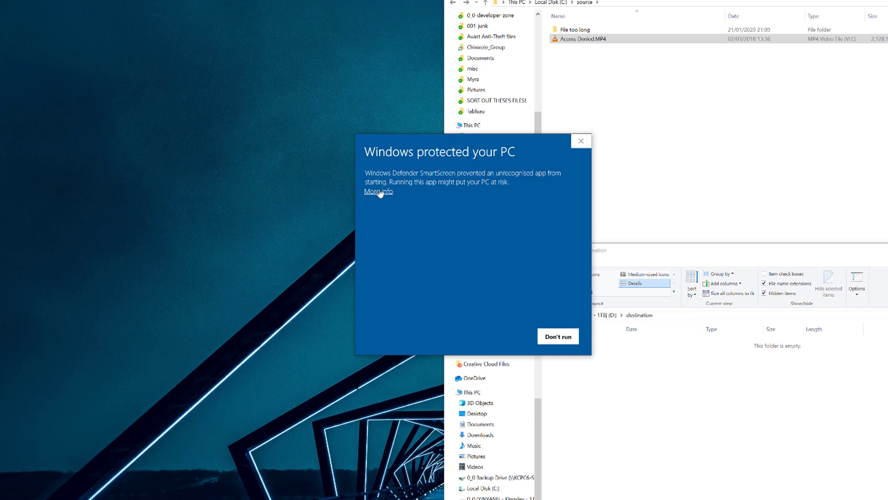
left_click(379, 191)
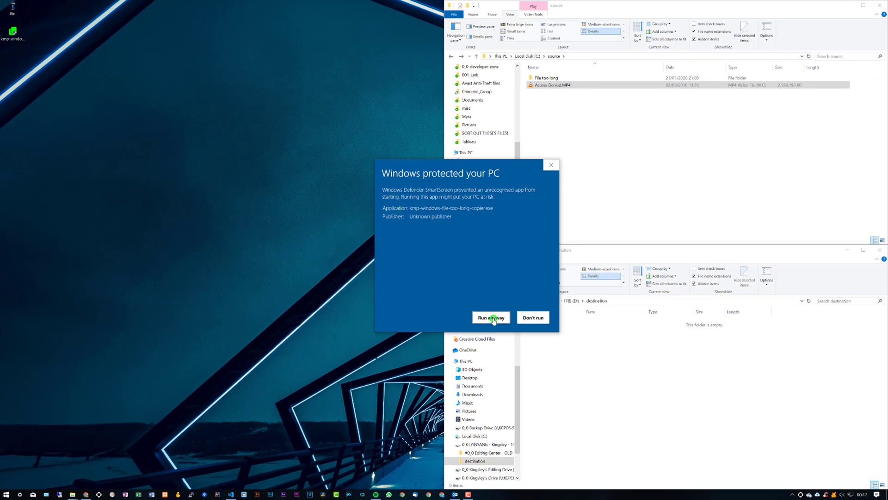
left_click(491, 318)
Switch to the browser and copy the entire source code of kmp-windows-file-too-long-copier.bat.
key("alt+Tab")
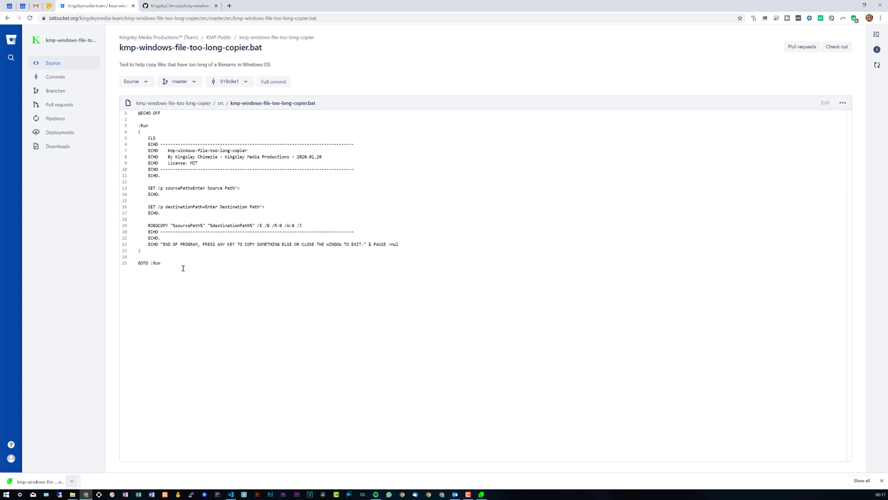
left_click_drag(182, 266, 135, 112)
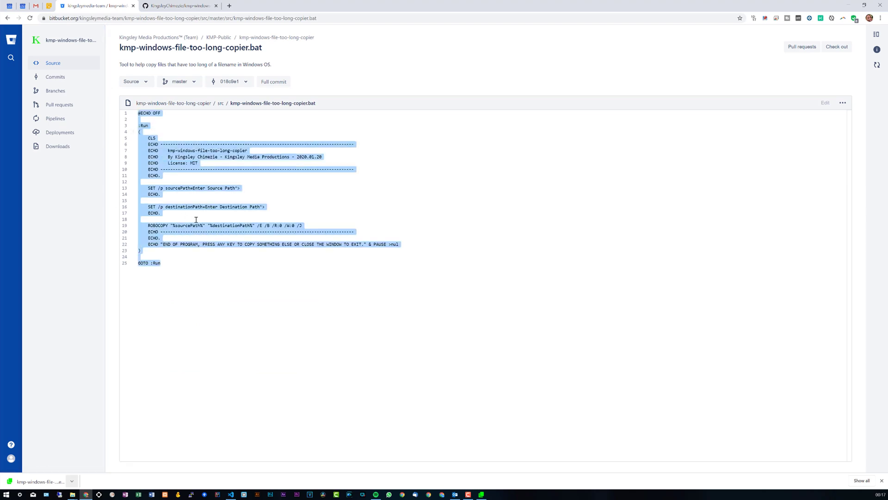
key("ctrl+c")
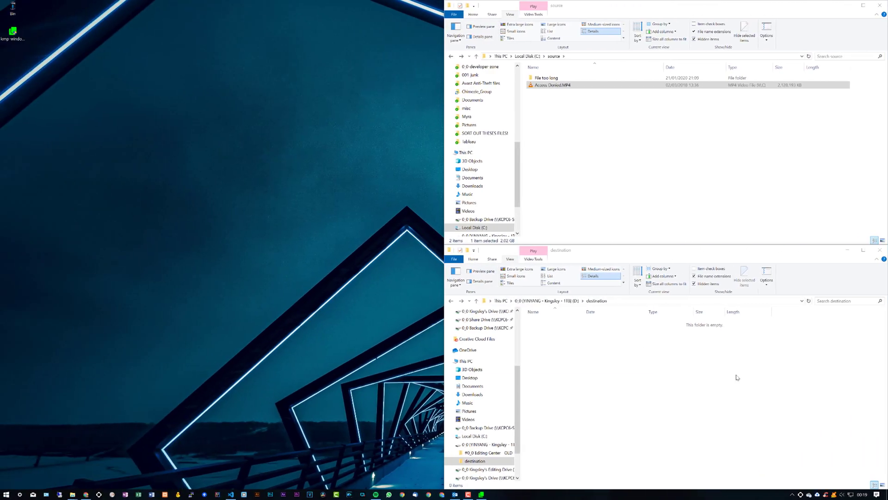
Open Notepad in a maximized window and paste the copied batch script into the blank document.
key("super")
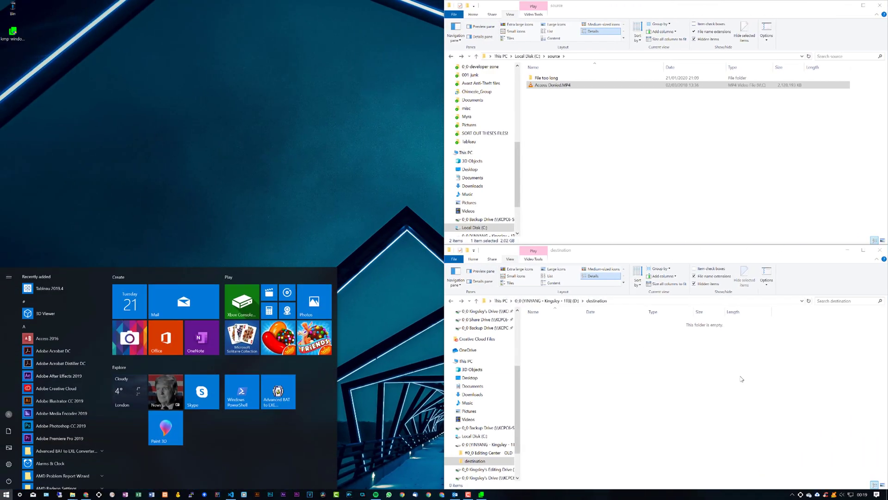
type("Notepad")
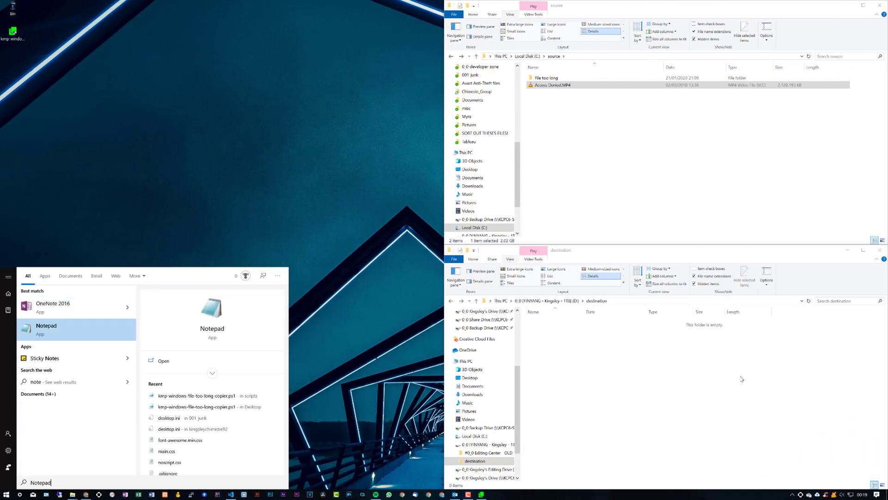
key("Return")
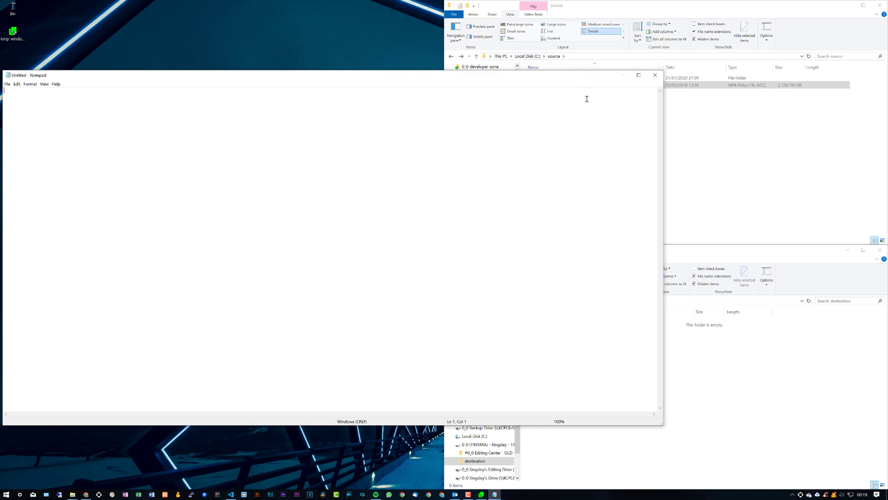
double_click(579, 76)
left_click(208, 153)
key("ctrl+v")
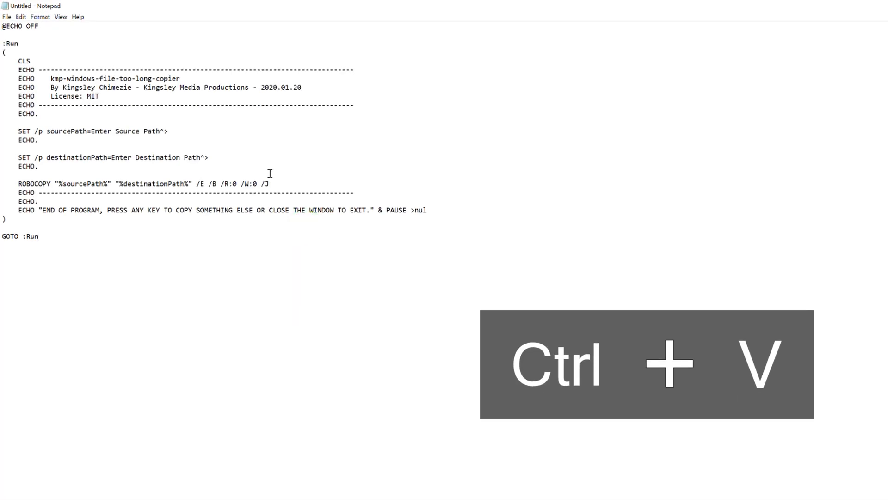
Begin saving the script with the file type All Files and the file name copier.bat.
key("ctrl+s")
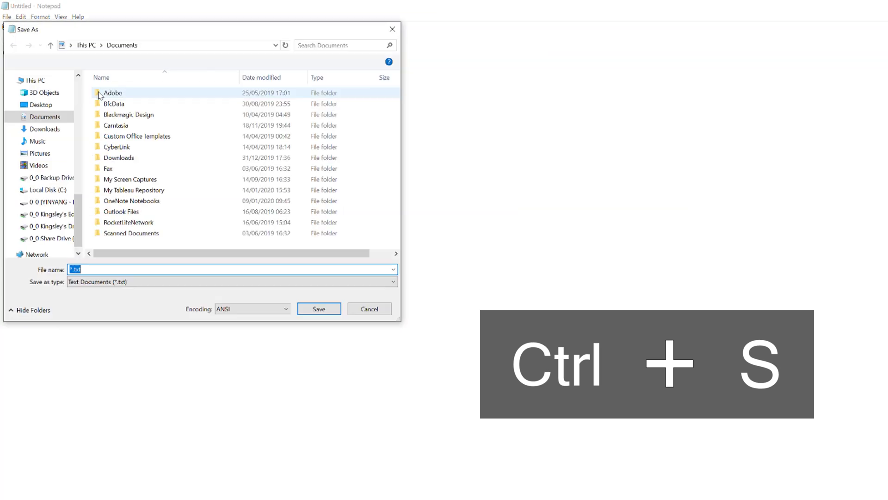
left_click(152, 285)
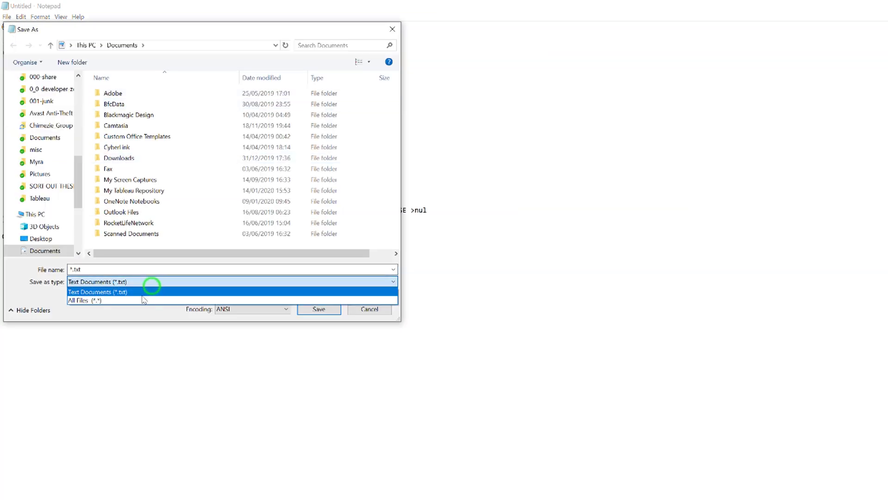
left_click(134, 299)
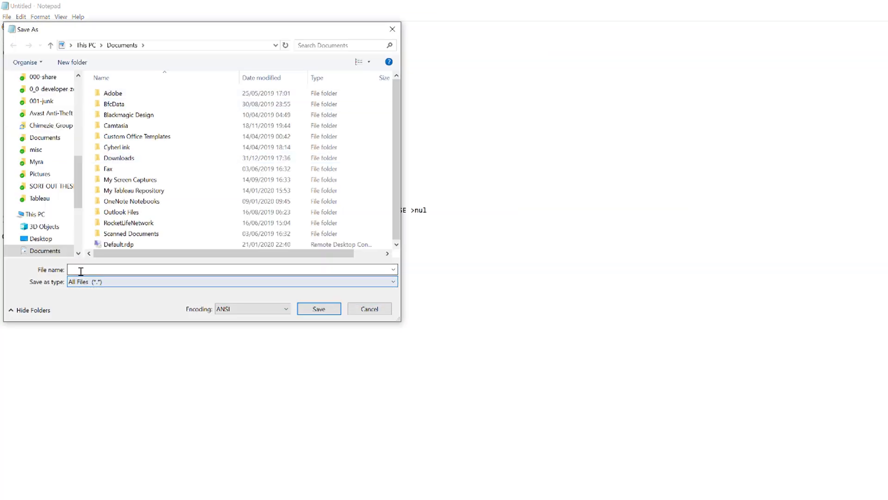
left_click(87, 272)
type("copier.bat")
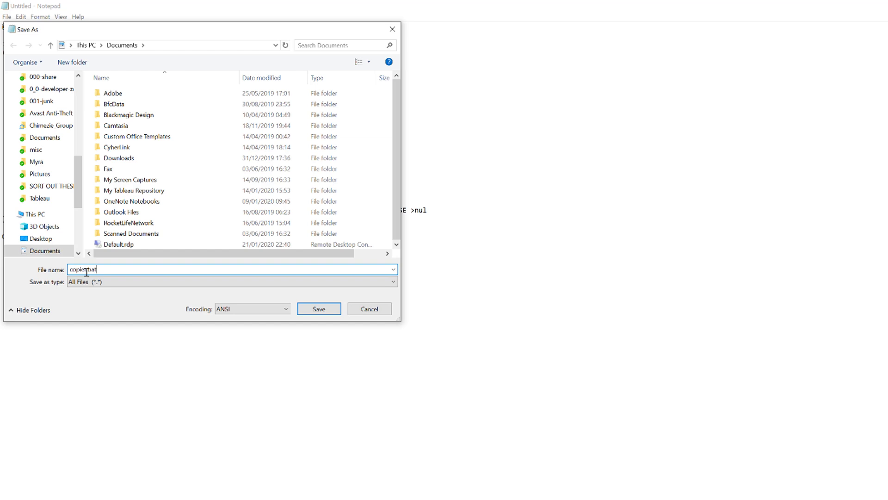
Choose the Desktop as the save location and save the batch file there.
left_click(123, 270)
key("shift+Home")
key("shift+Right")
key("shift+Right")
key("shift+Right")
key("shift+Right")
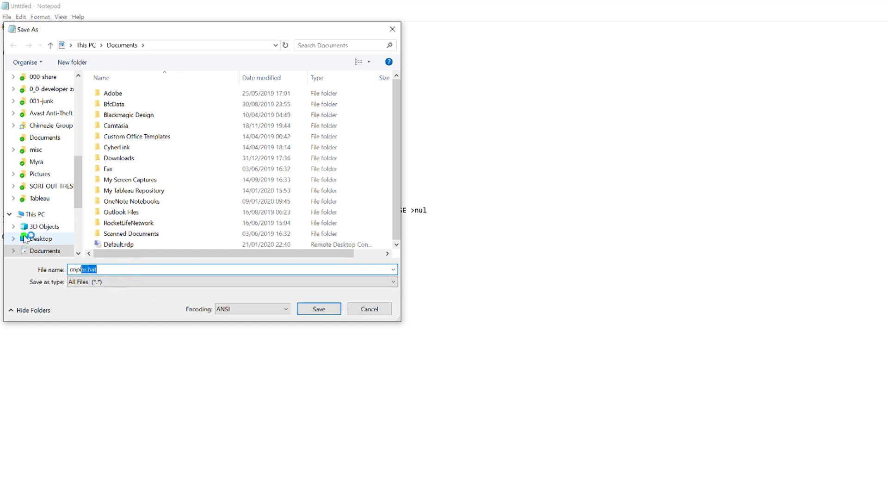
left_click(41, 239)
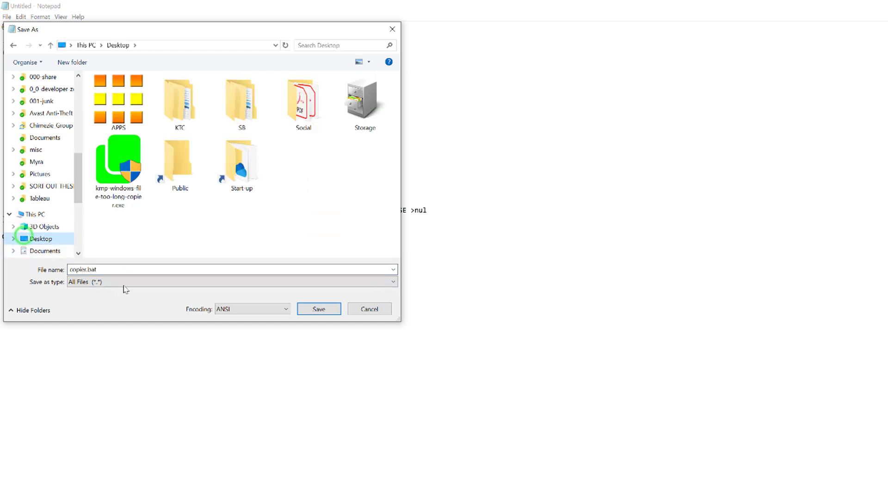
left_click(323, 310)
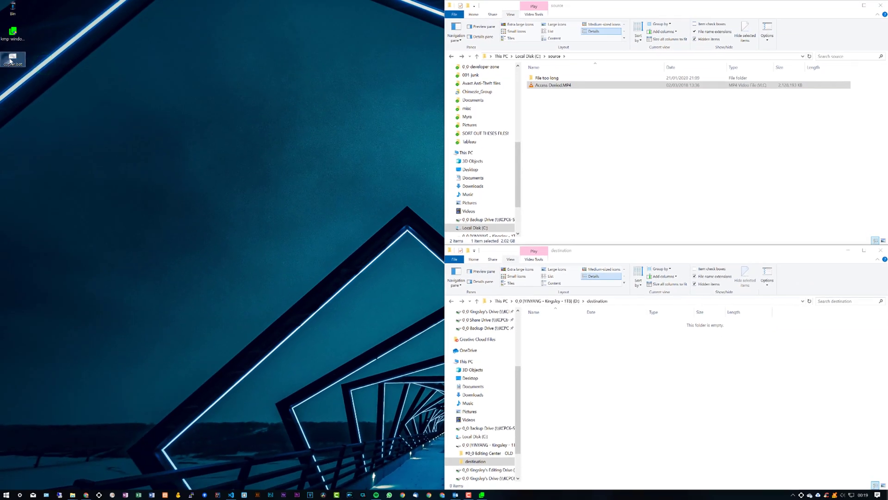
Run copier.bat from the desktop as administrator and dismiss the window-snapping suggestions.
right_click(6, 60)
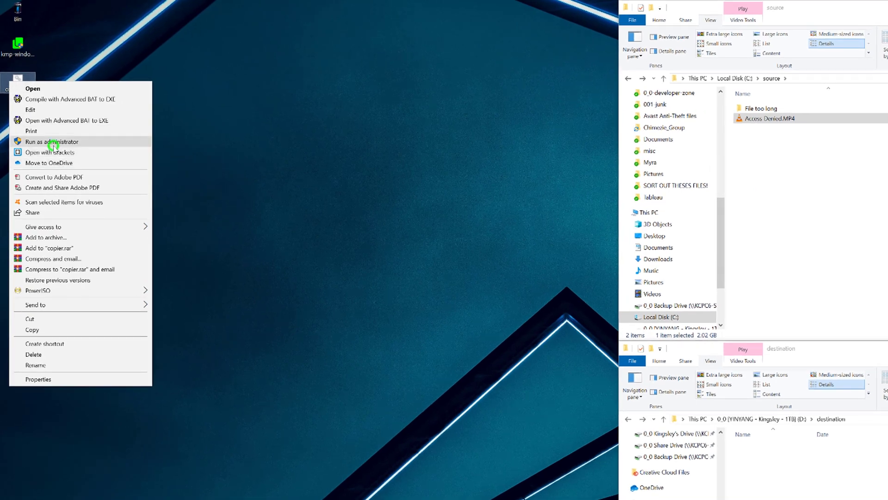
left_click(54, 142)
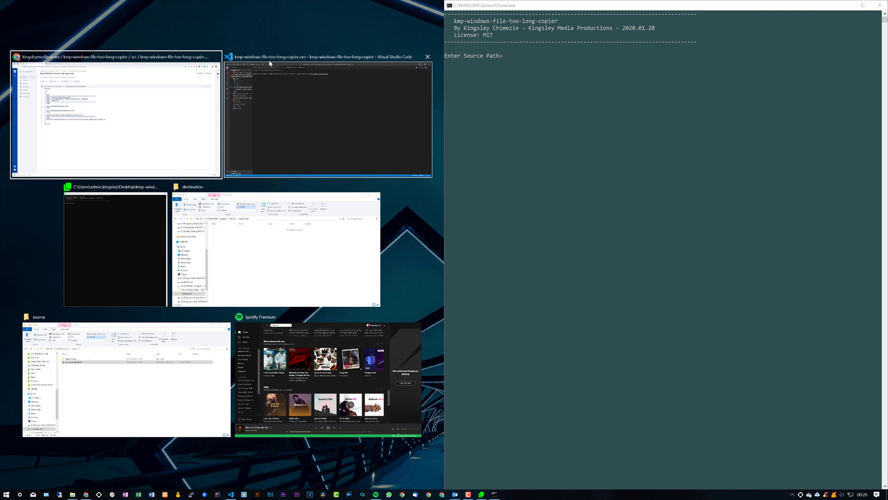
left_click(232, 29)
Launch the copier EXE, snap its console to the left half of the screen, and close the batch file's console.
double_click(12, 32)
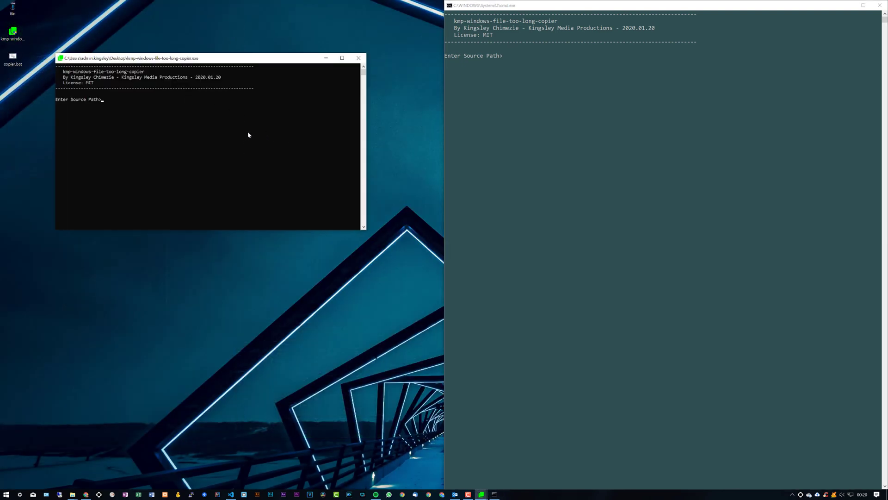
key("super+Left")
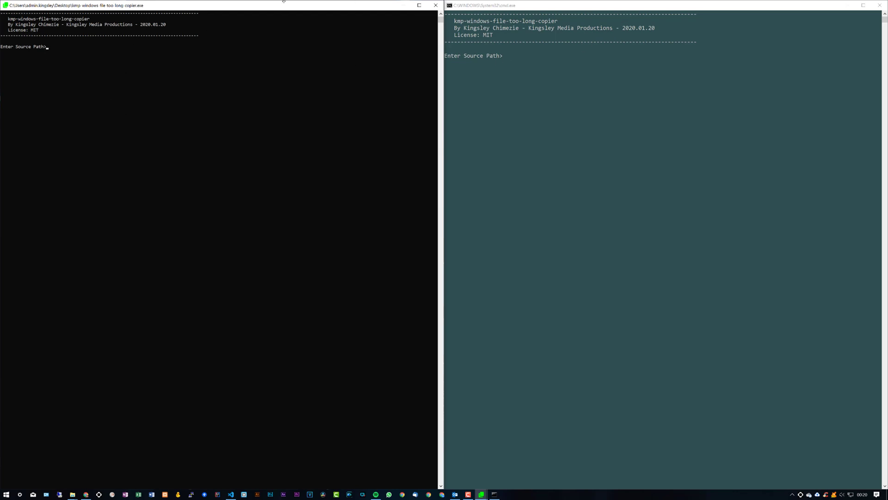
left_click(512, 69)
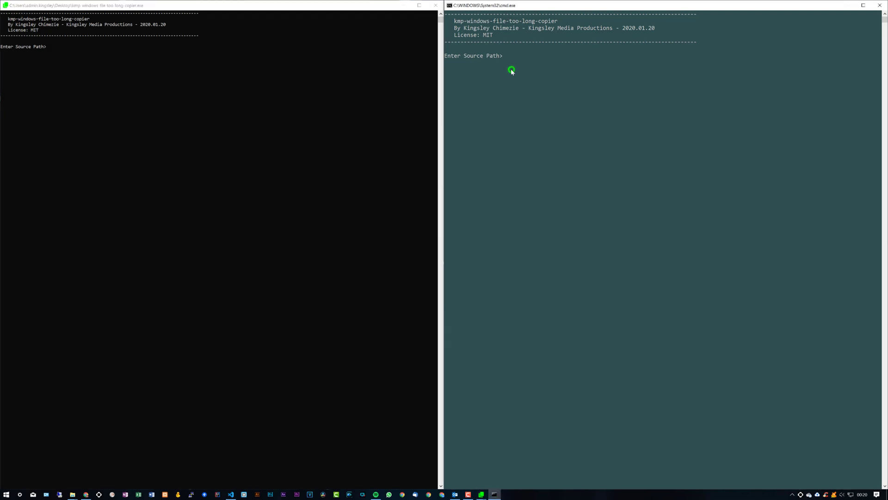
left_click(881, 6)
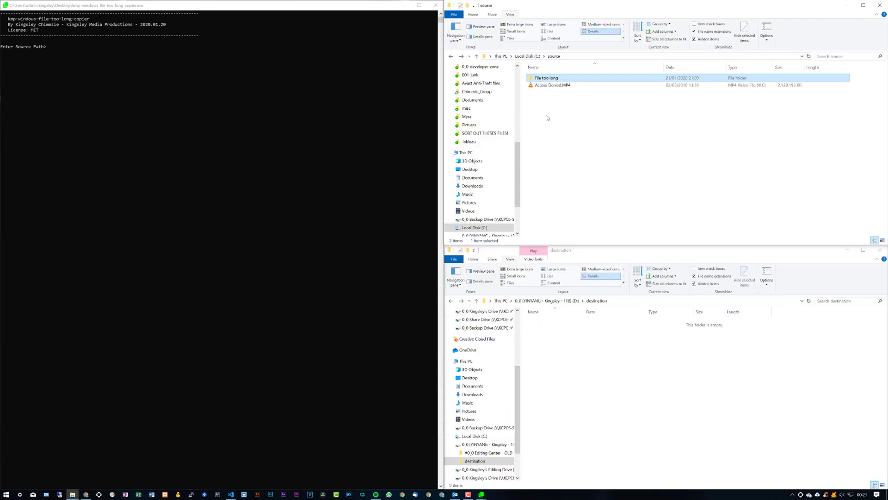
Display the full paths of the source and destination folders in their File Explorer windows and check the drive letter.
left_click(570, 56)
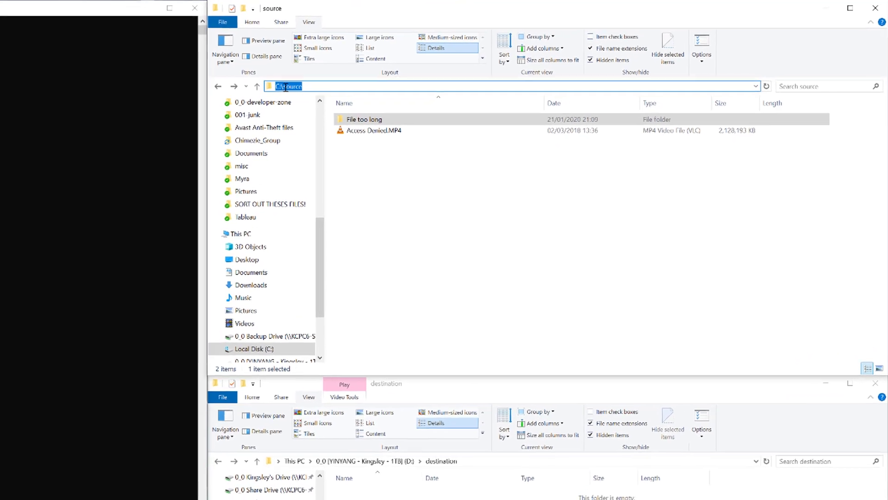
left_click(494, 55)
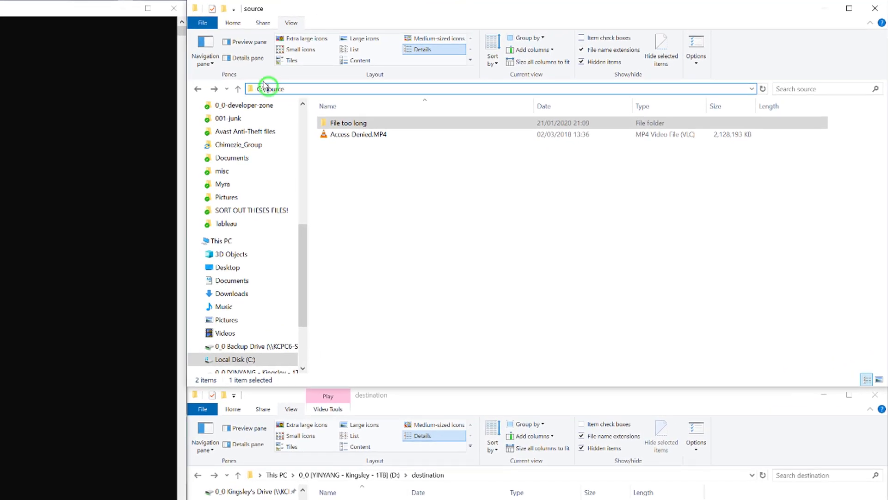
left_click_drag(264, 83, 257, 87)
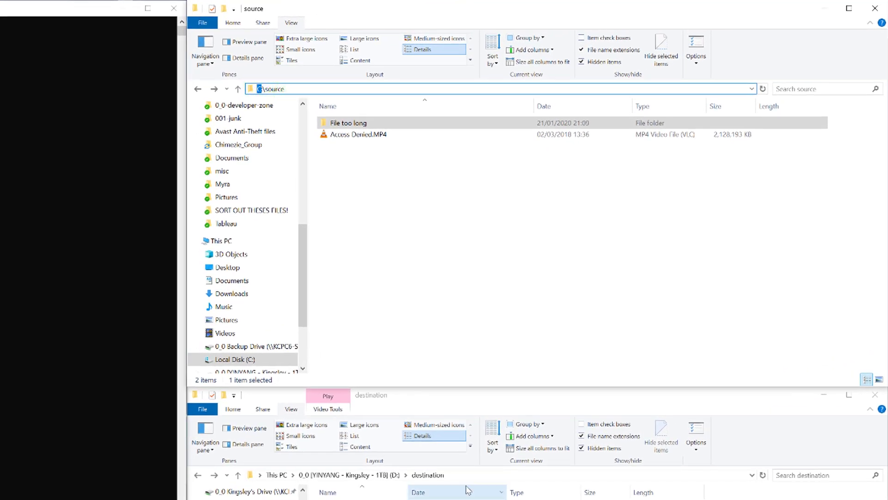
left_click(465, 474)
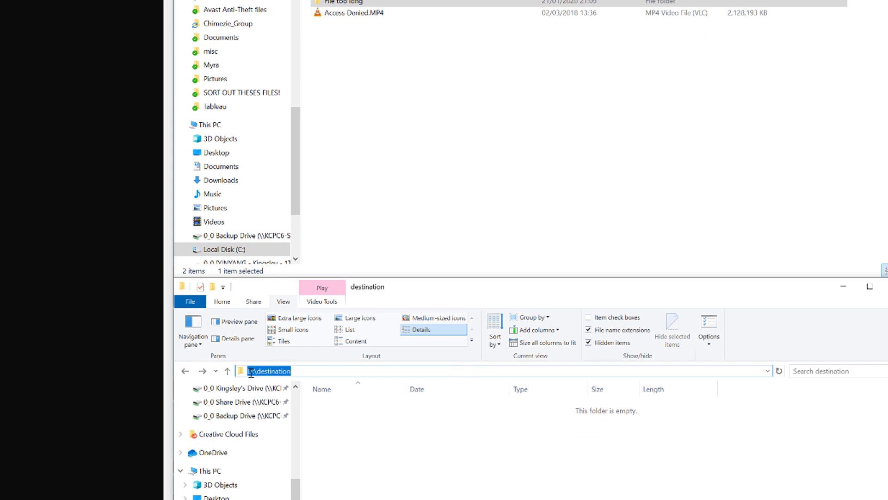
Highlight the drive letter in the destination path and inspect the File too long folder and Access Denied.MP4 in the source folder.
left_click_drag(251, 372, 242, 371)
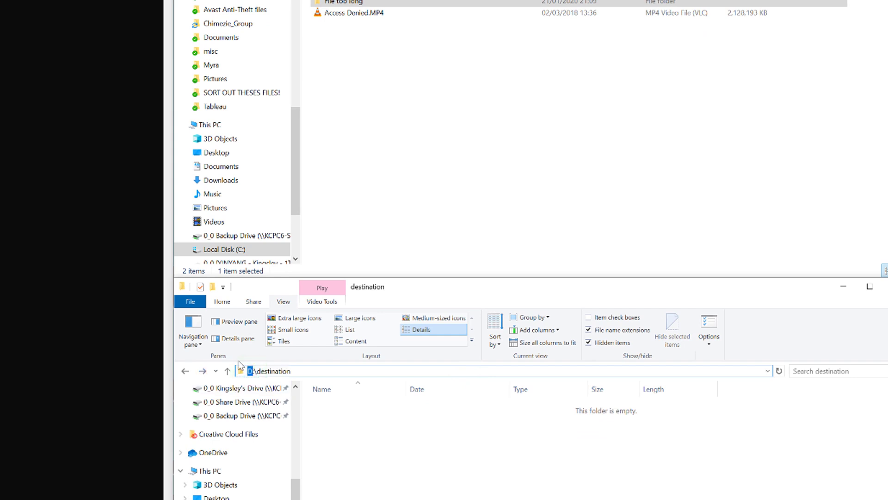
left_click(359, 99)
key("ctrl+a")
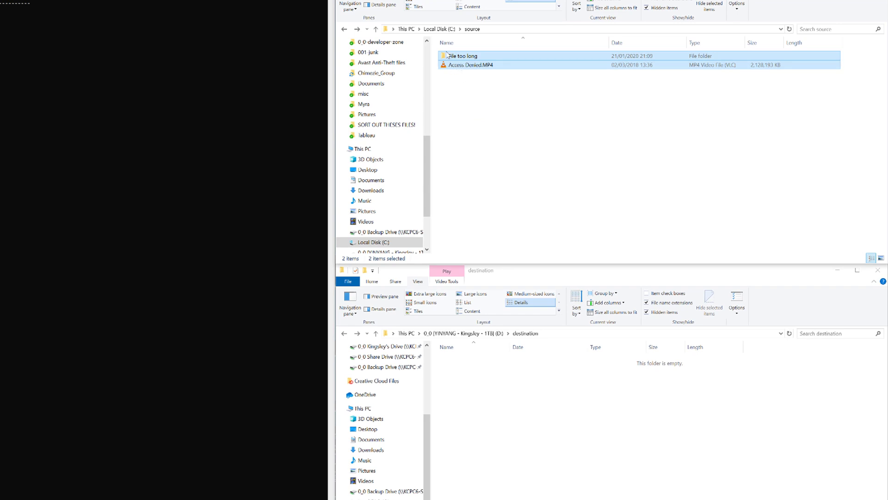
left_click(448, 57)
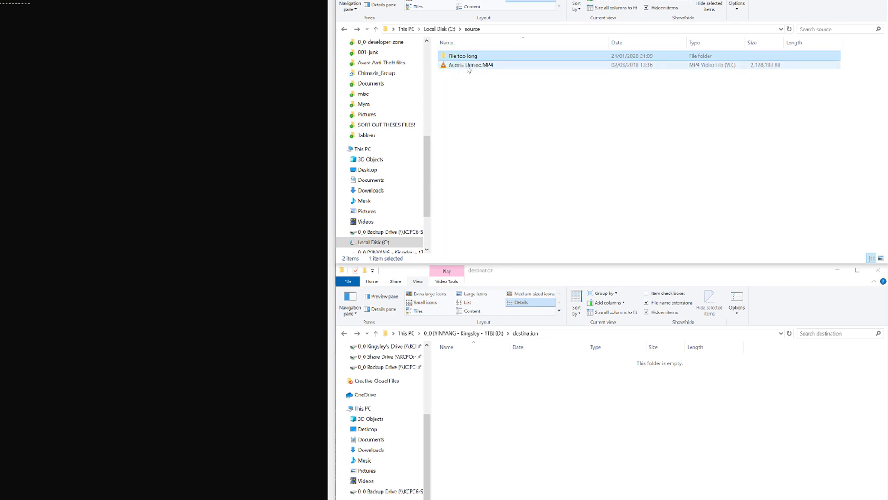
left_click(469, 67)
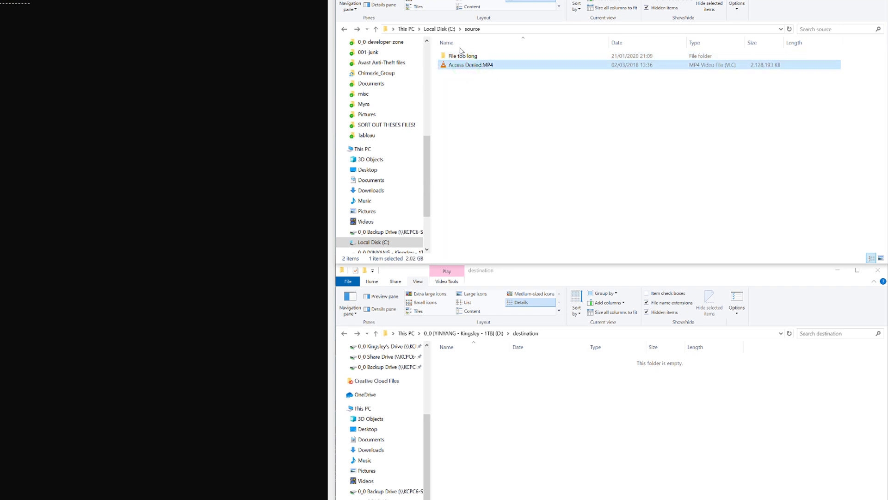
Try to copy the File too long folder from the source folder into the destination folder with File Explorer.
left_click_drag(465, 56, 559, 375)
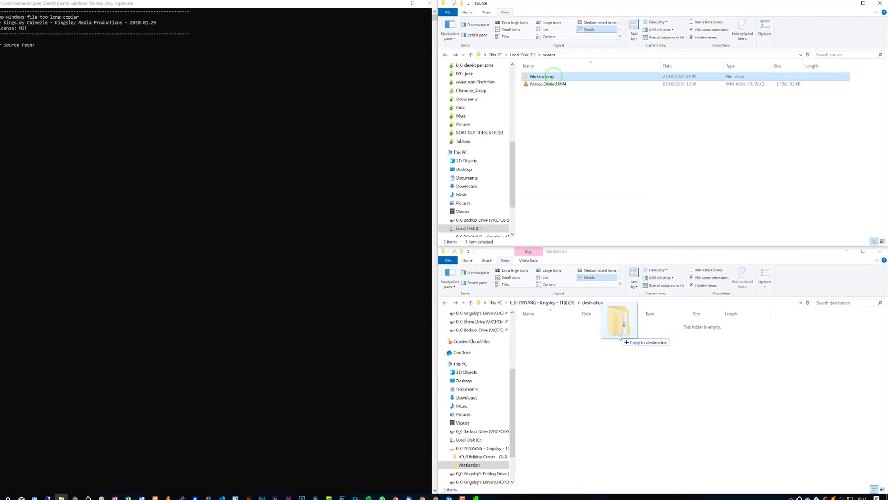
left_click_drag(620, 337, 620, 337)
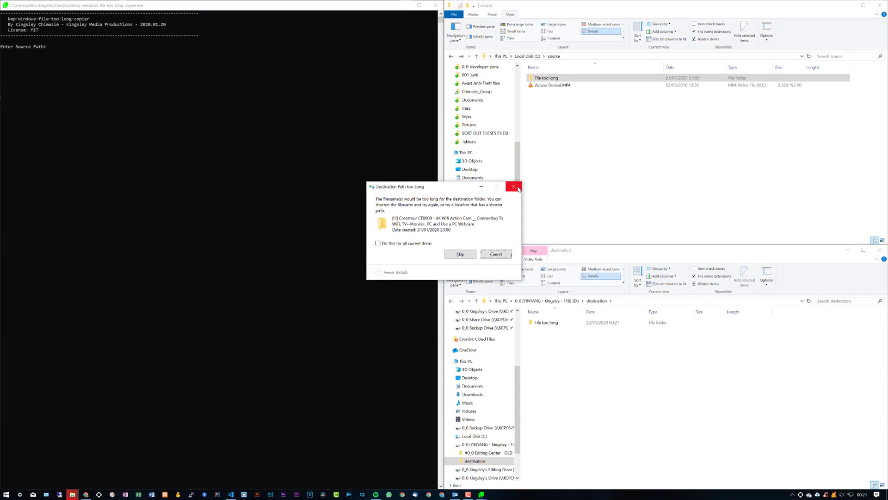
left_click(513, 187)
Try to copy Access Denied.MP4 from the source folder into the destination folder, continuing with administrator permission.
left_click(569, 77)
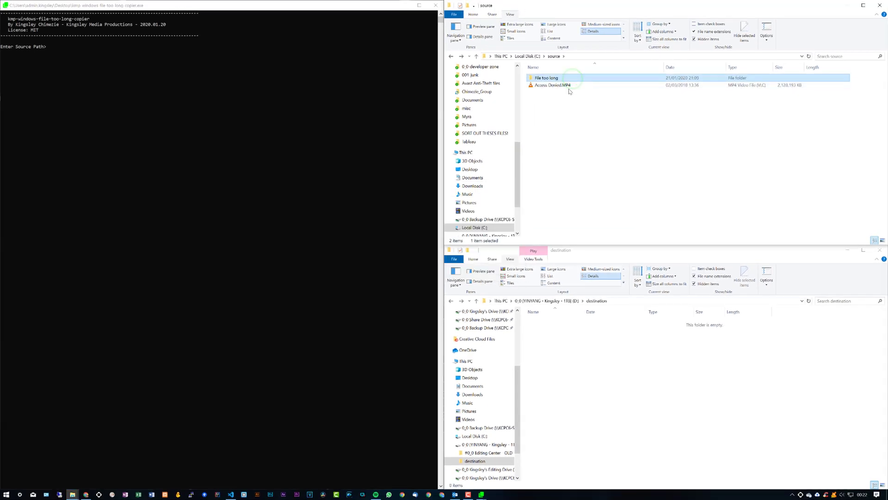
left_click(539, 86)
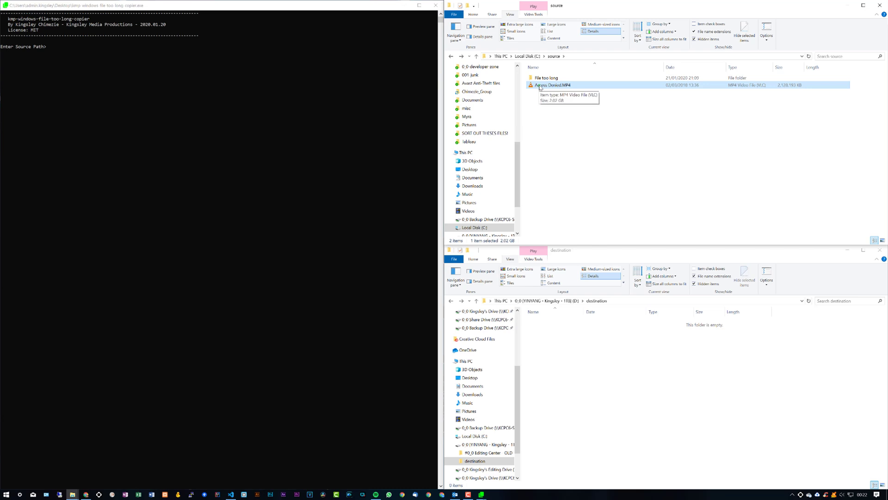
left_click_drag(540, 87, 620, 377)
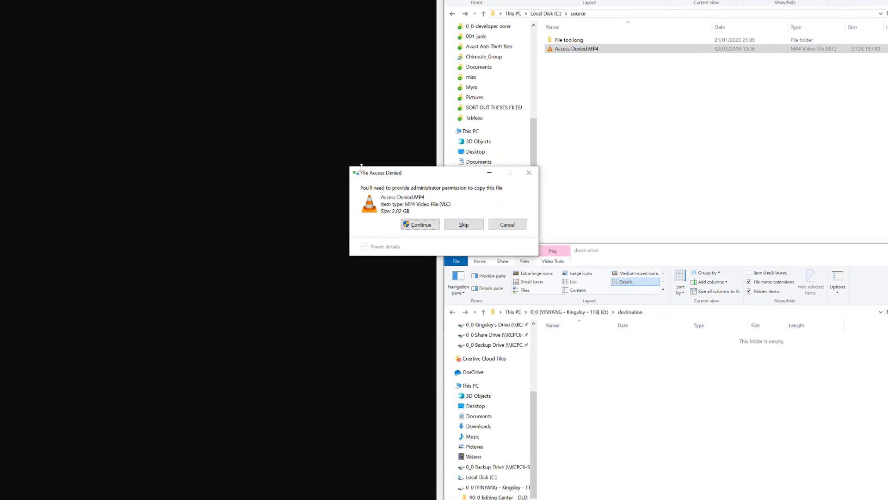
left_click(414, 226)
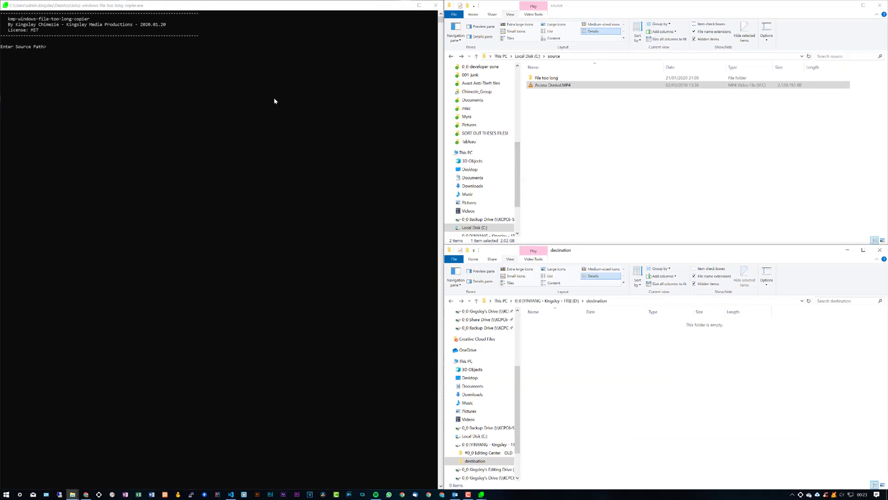
Copy the source folder's path from File Explorer and submit C:\source as the copier's source path.
left_click(574, 57)
key("ctrl+c")
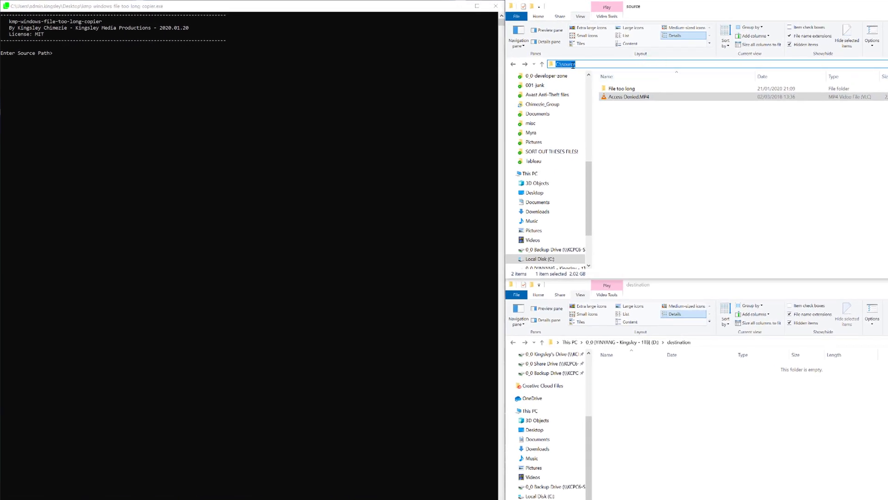
left_click(117, 73)
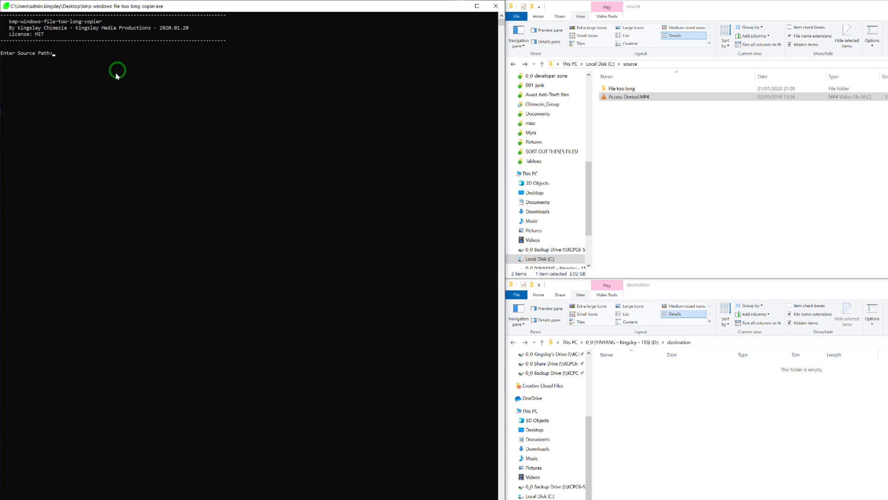
key("ctrl+v")
key("Return")
Copy the destination folder's path and submit D:\destination as the copier's destination path to start the copy.
left_click(699, 343)
key("ctrl+c")
left_click(201, 98)
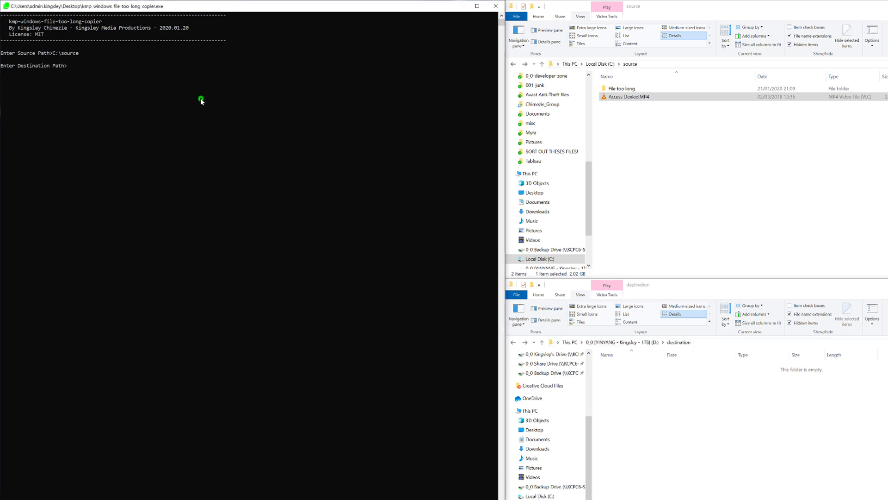
key("ctrl+v")
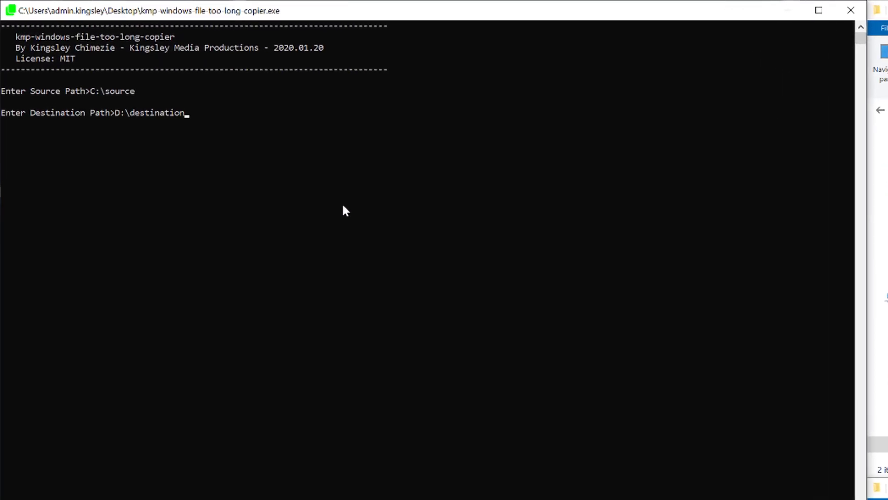
key("Return")
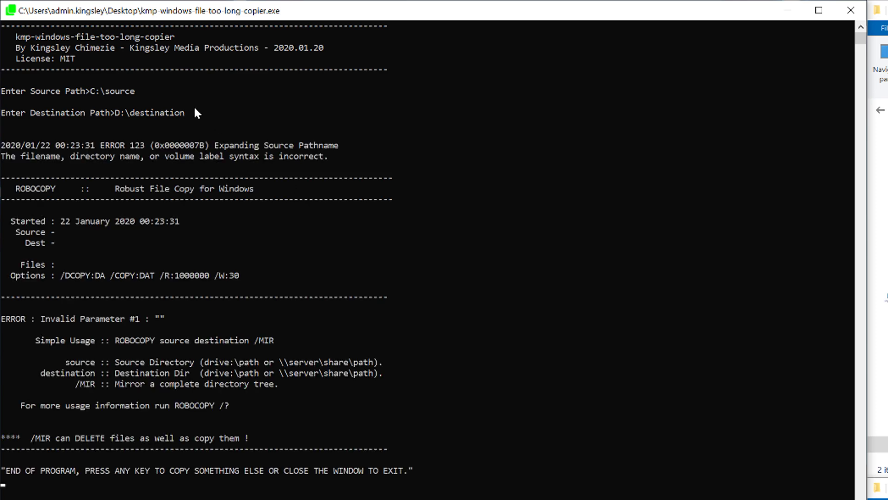
Highlight the Dest line in the Robocopy output, restart the copier, and rerun the copy with both path prompts left blank.
left_click_drag(51, 233, 27, 246)
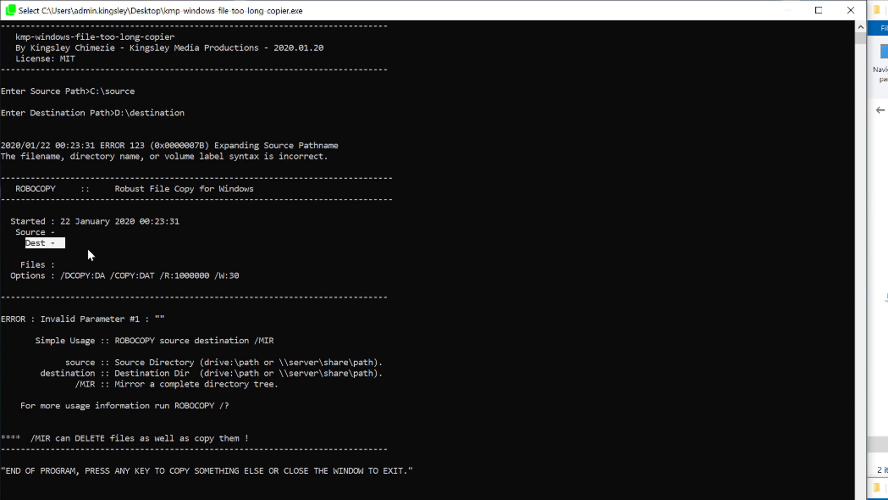
left_click(34, 491)
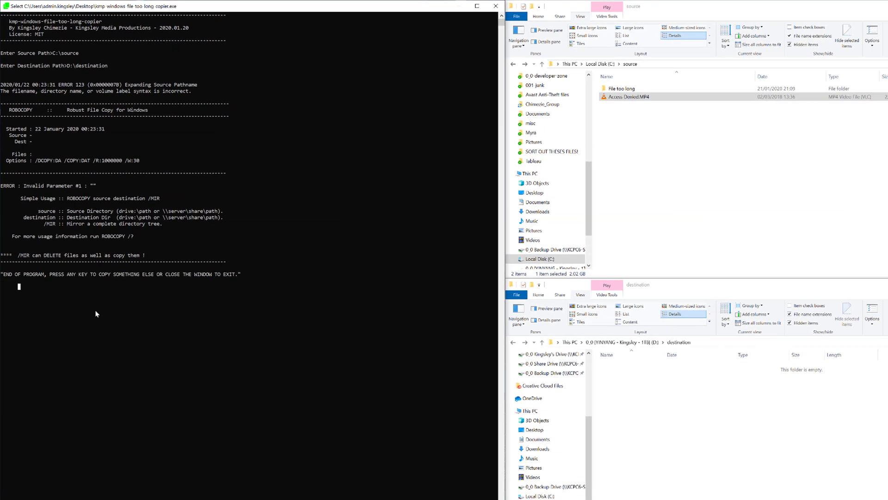
key("Return")
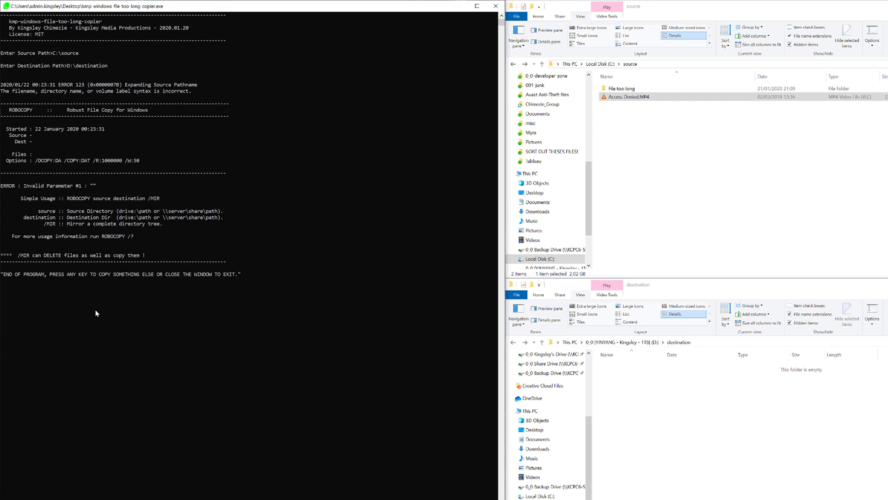
key("Return")
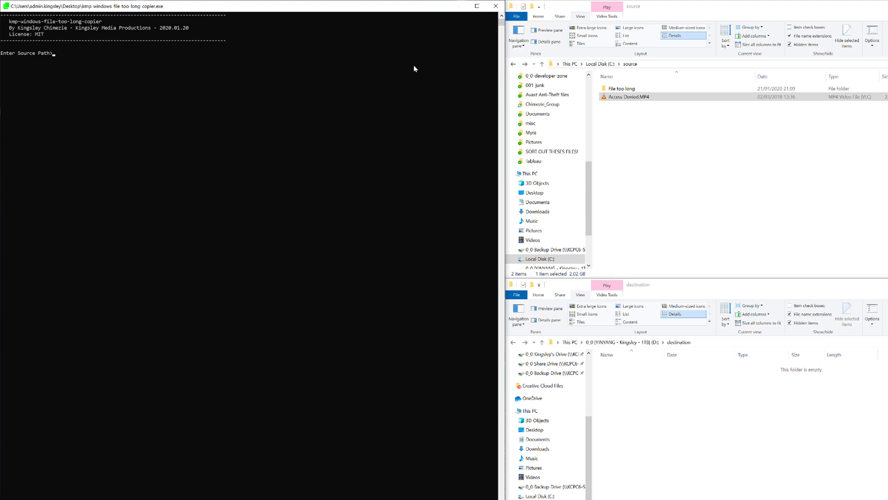
key("Return")
key("Return")
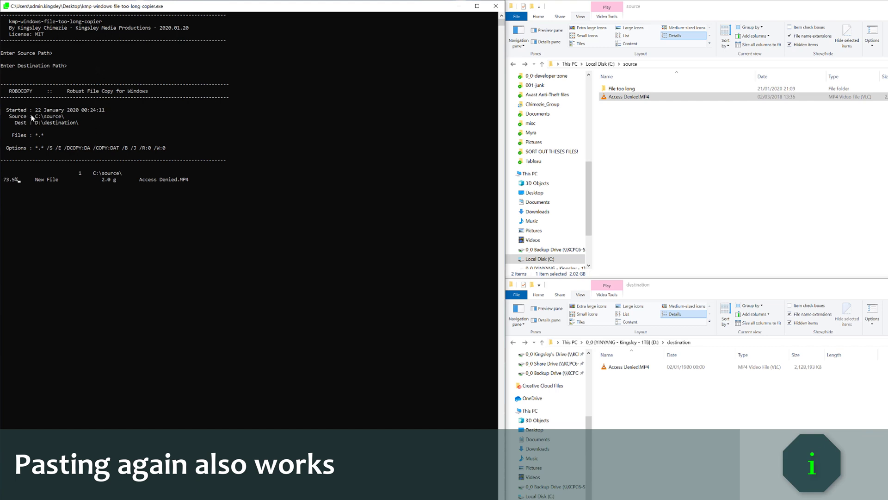
Compare the copied items in the destination folder with the source items and highlight the copy times in the Robocopy summary.
left_click(633, 380)
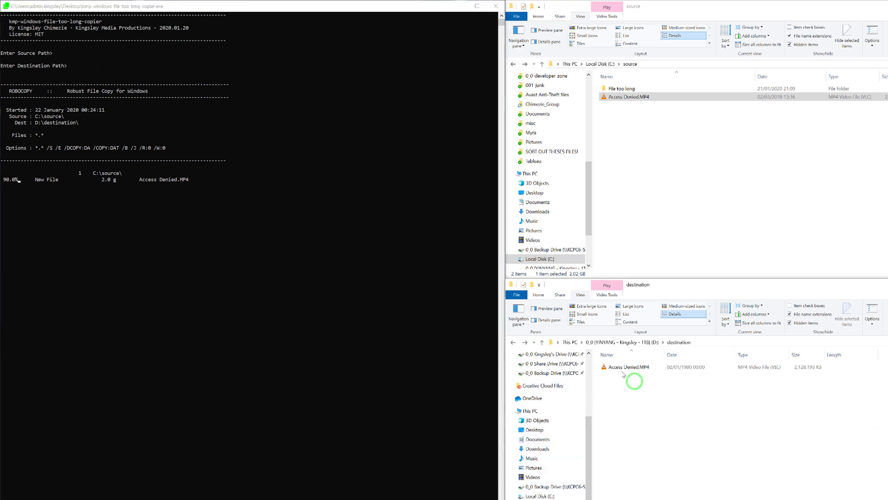
left_click(644, 366)
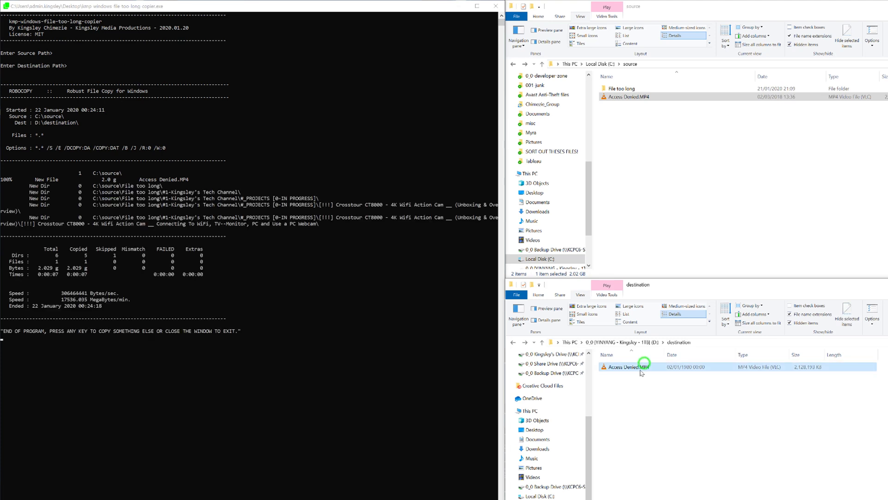
left_click_drag(656, 168, 644, 84)
left_click(677, 406)
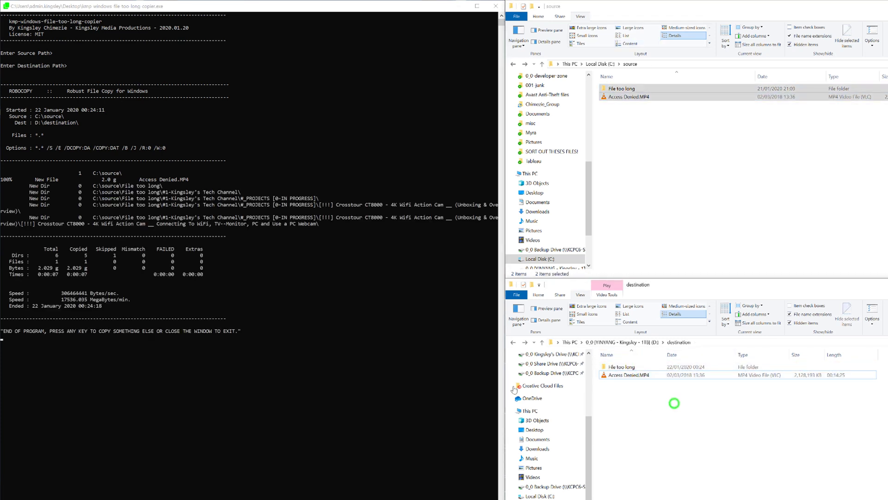
left_click(58, 276)
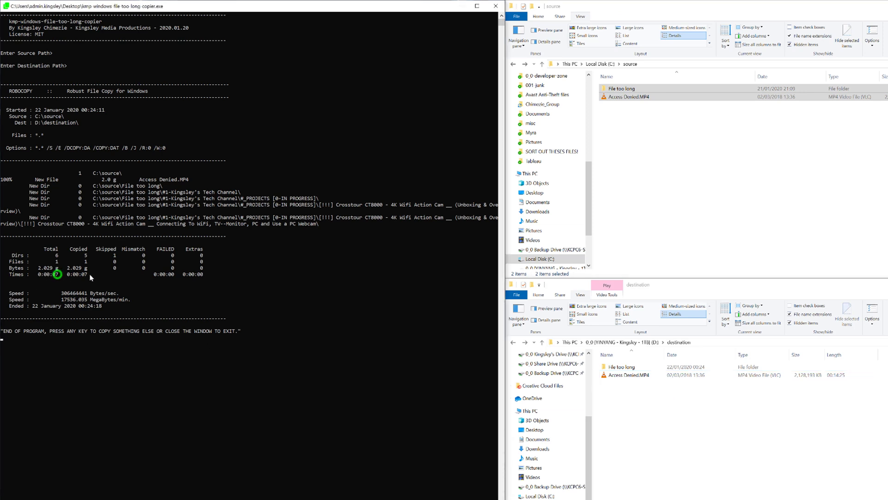
left_click_drag(31, 273, 94, 276)
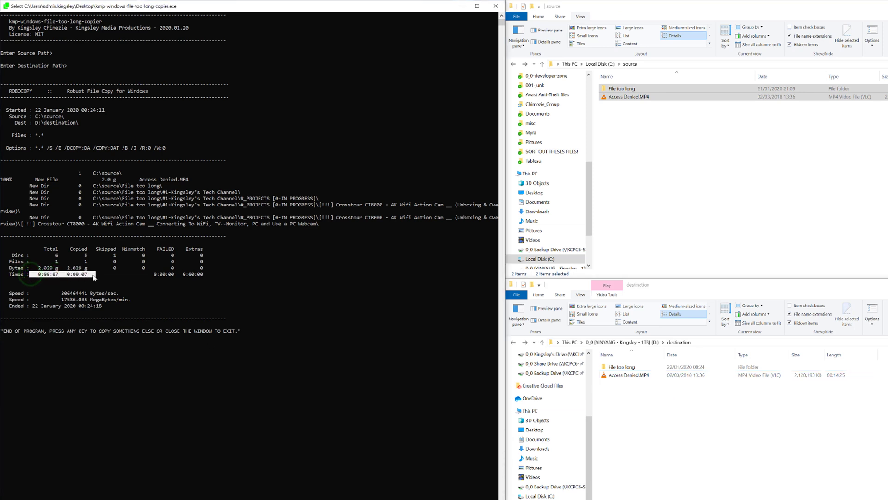
Select each source item in turn, view the properties of Access Denied.MP4 to check its size, and close them.
left_click(632, 89)
left_click(632, 89)
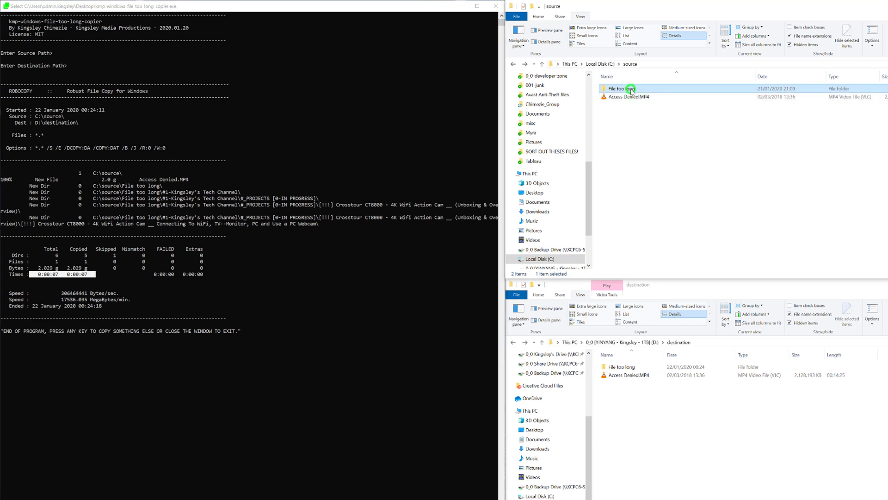
left_click(684, 94)
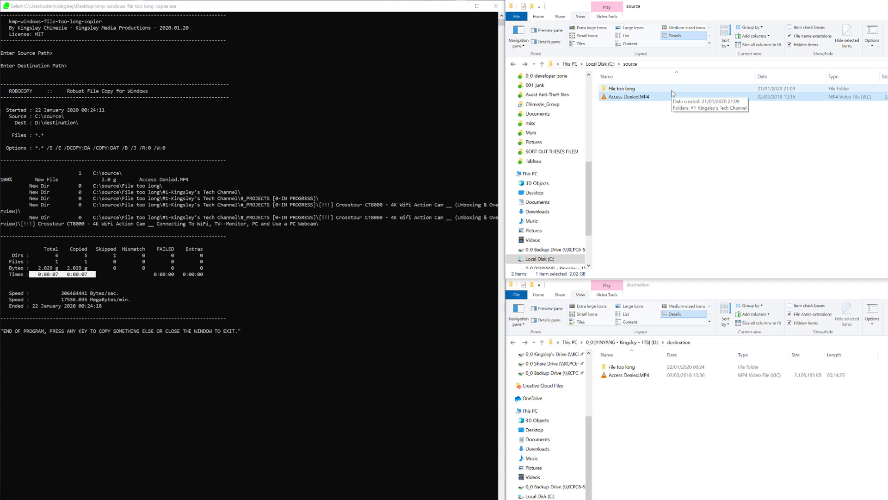
double_click(625, 98, "alt")
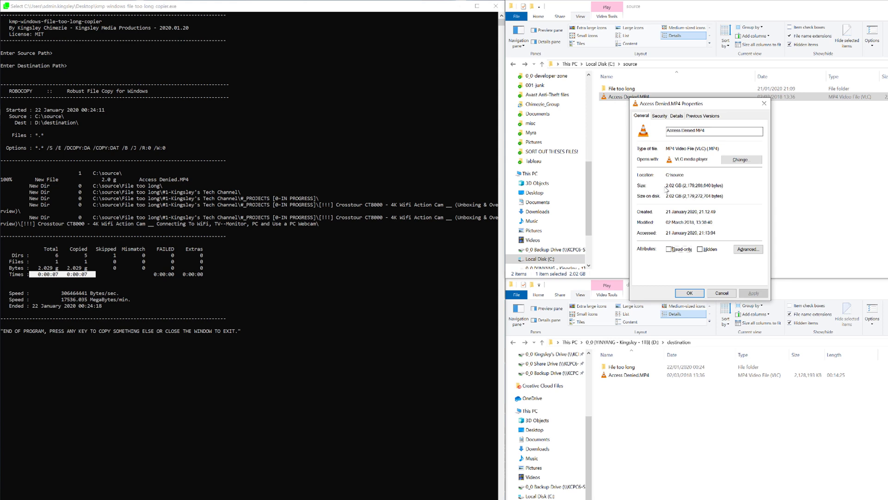
left_click(768, 105)
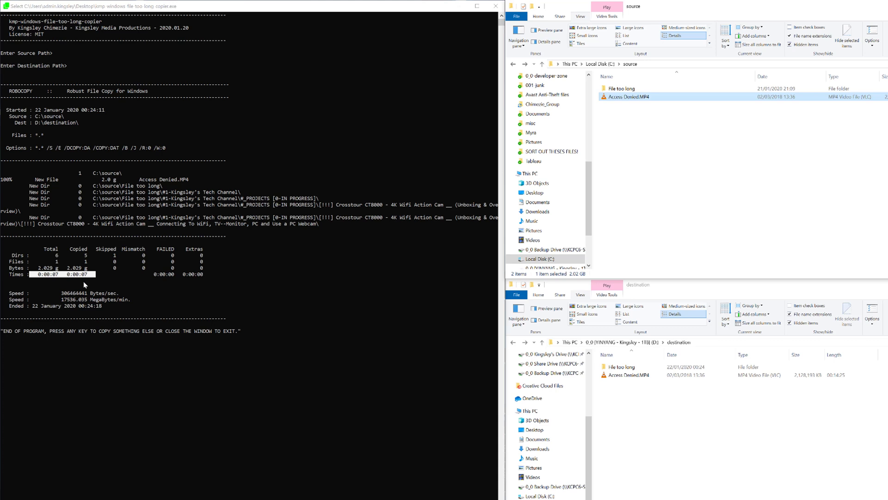
Open the copied File too long folder down to the Crosstour CT8000 unboxing folder and fit the Name column to the nested folder's name.
double_click(635, 368)
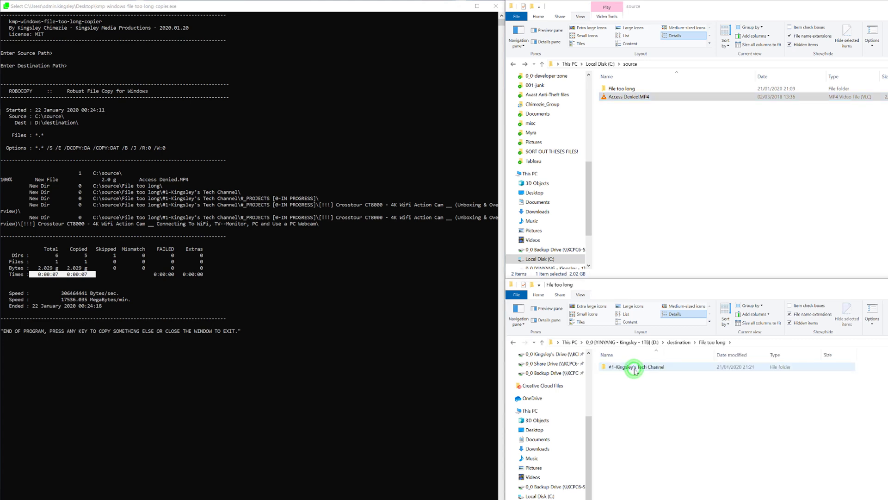
double_click(635, 368)
double_click(636, 368)
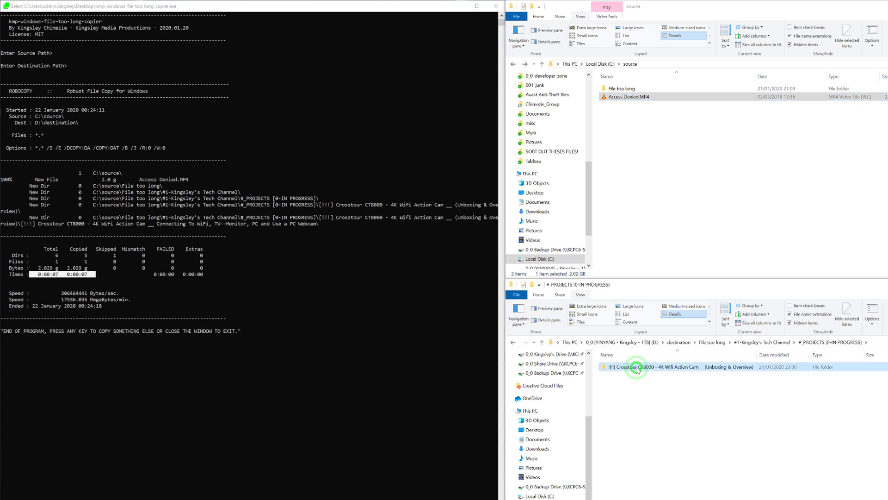
double_click(637, 368)
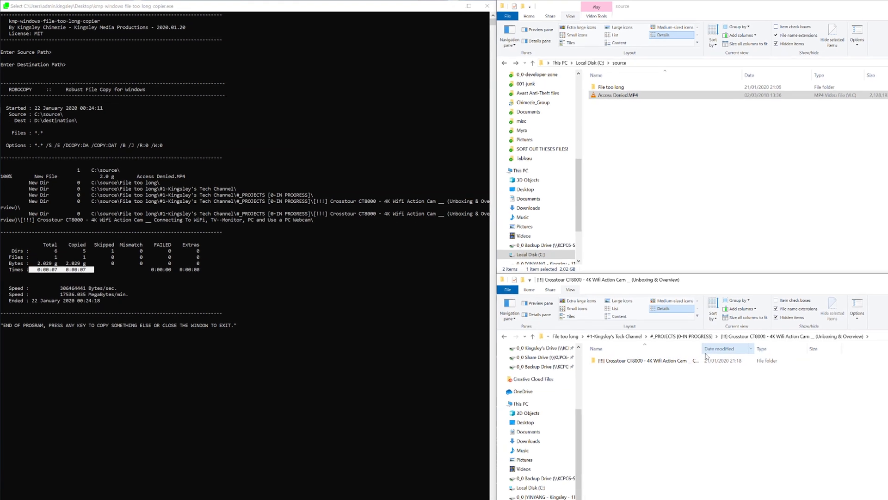
double_click(703, 350)
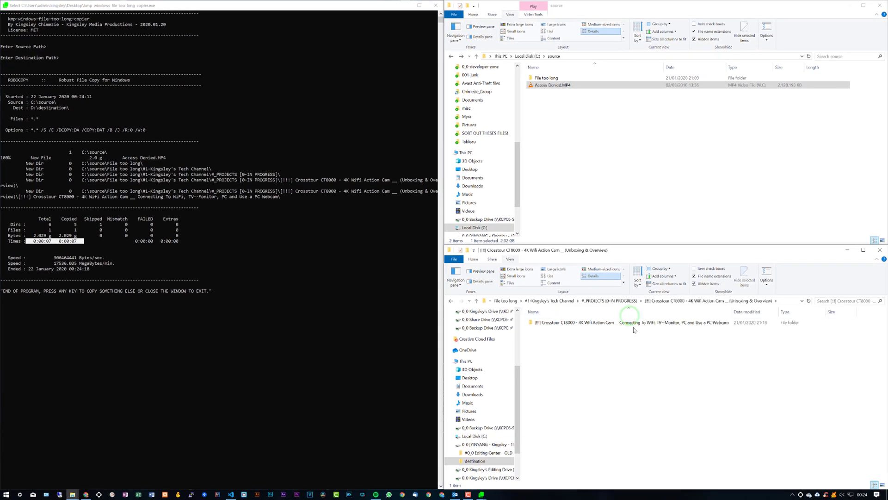
left_click(586, 322)
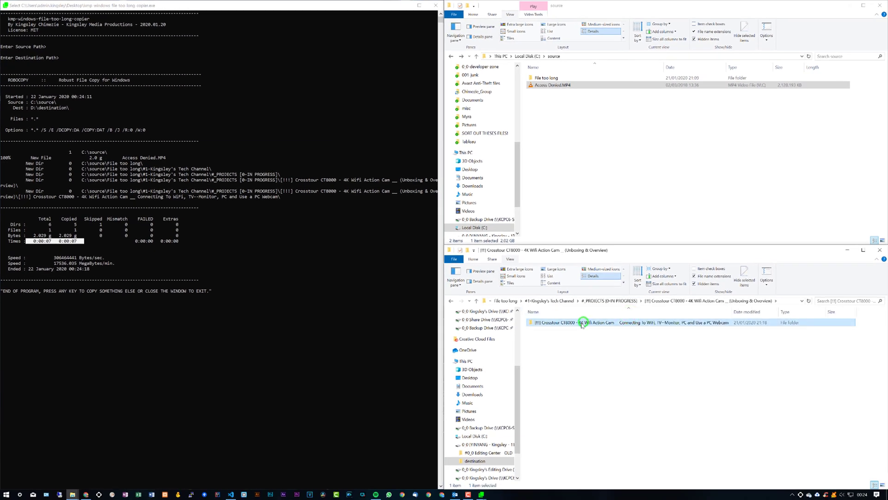
left_click(671, 337)
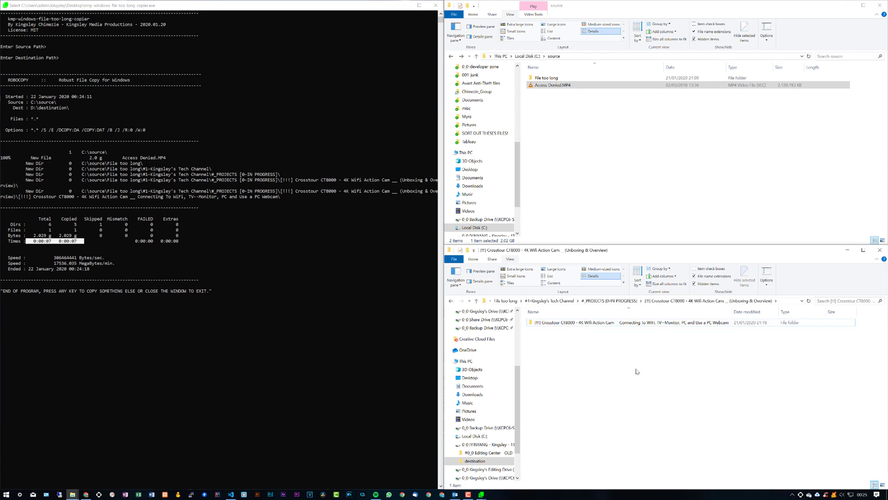
Go back up from the nested Crosstour CT8000 folder to the main destination folder.
key("alt+Up")
key("alt+Up")
key("alt+Up")
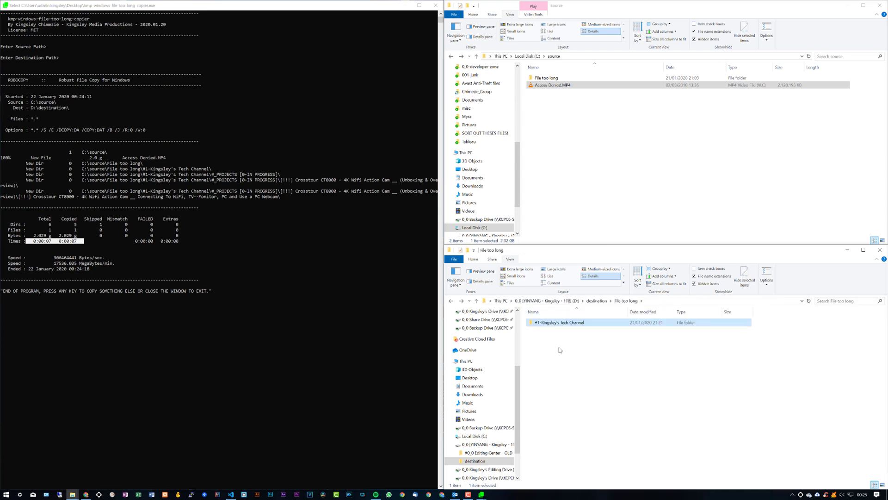
key("alt+Up")
View the combined properties of both source items and of both destination items to compare their sizes and file counts.
left_click(579, 128)
key("ctrl+a")
right_click(595, 77)
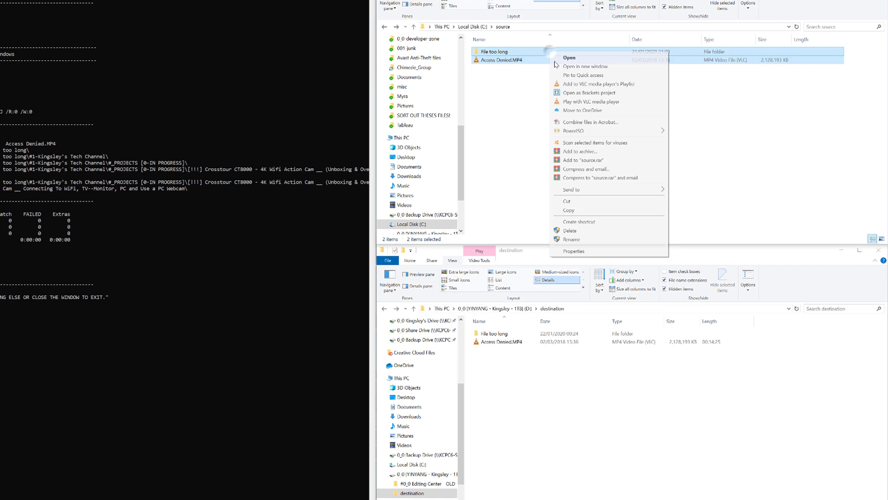
left_click(603, 252)
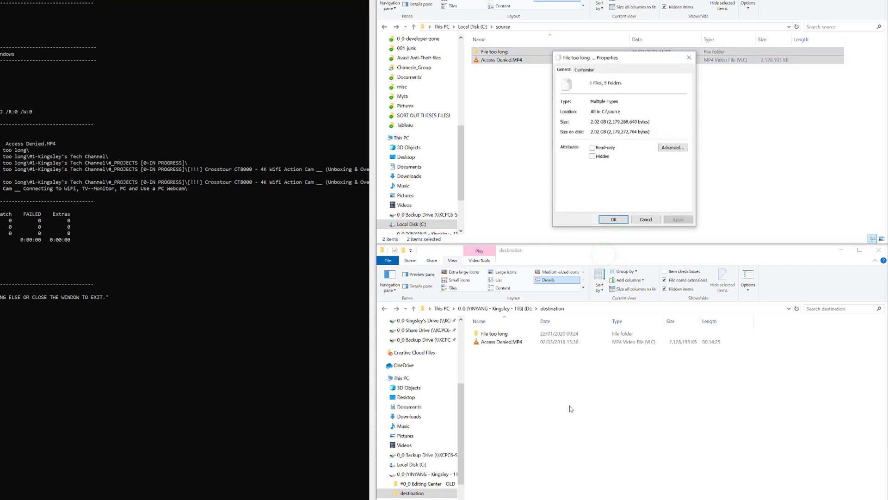
left_click_drag(571, 408, 569, 334)
right_click(573, 343)
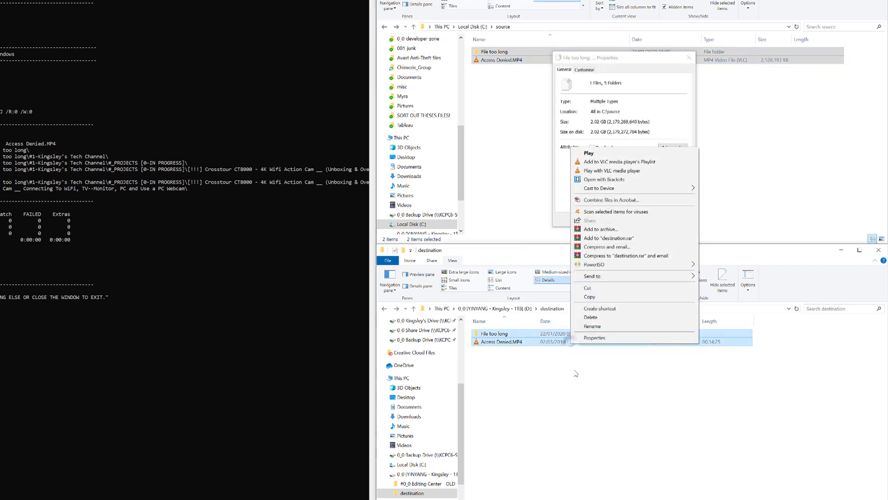
left_click(595, 338)
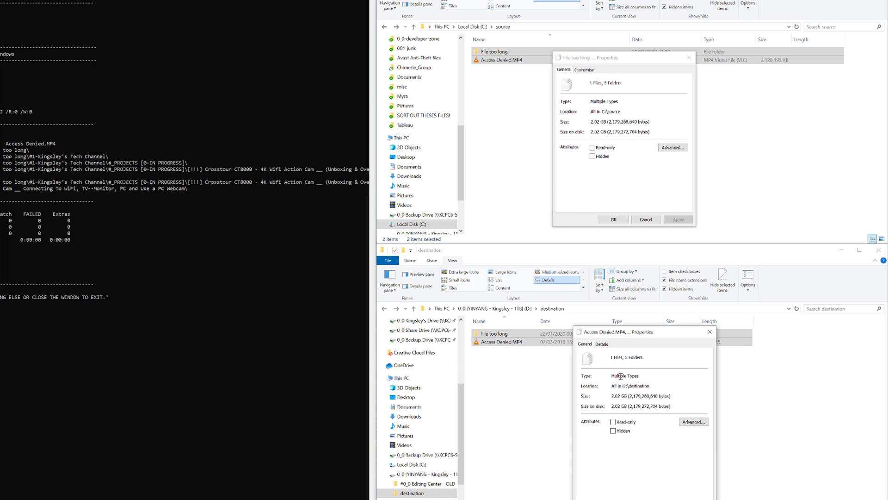
Highlight the location in the source properties and the size on disk in the destination properties, and close both properties windows.
left_click_drag(594, 113, 621, 112)
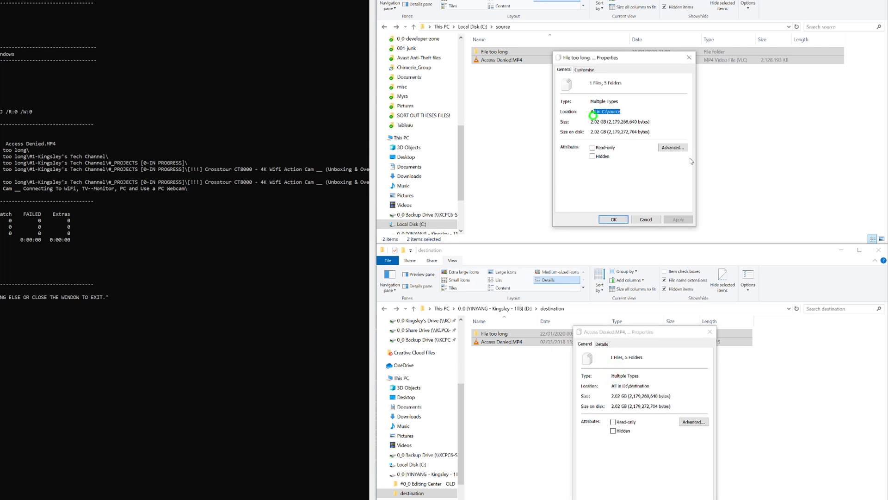
left_click(647, 219)
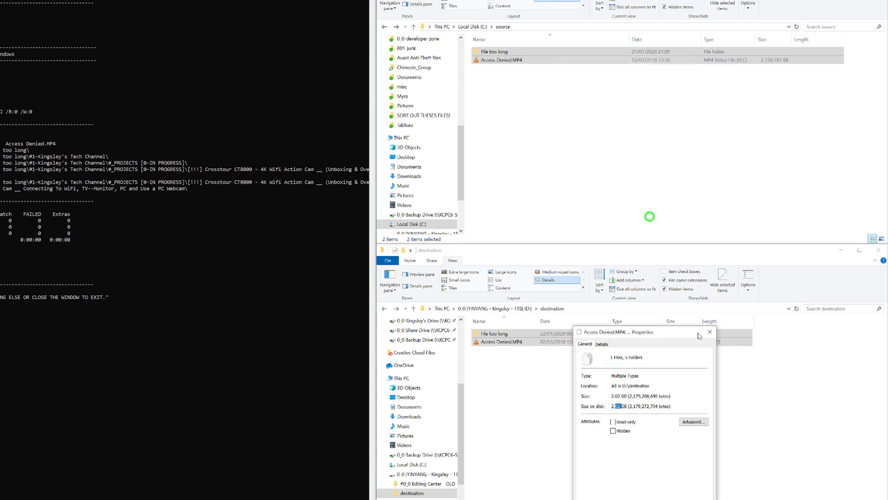
left_click(709, 332)
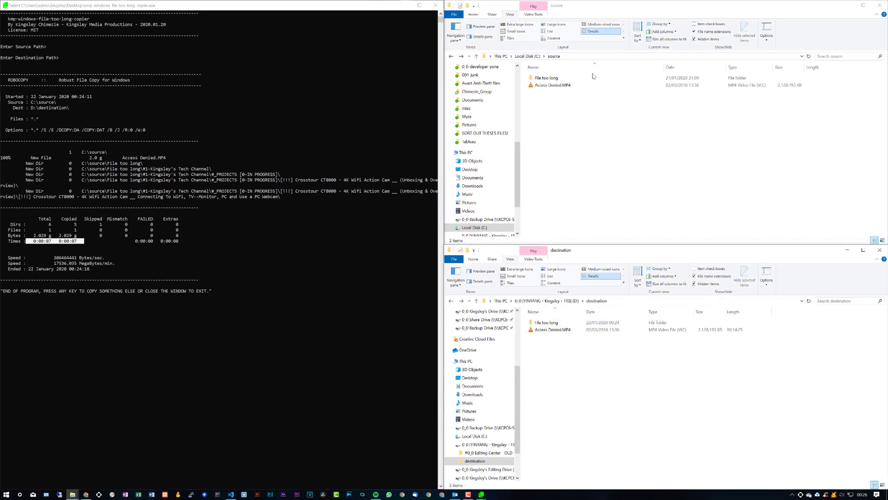
Select File too long and Access Denied.MP4 in the source folder and their copies in the destination folder.
left_click(572, 59)
left_click_drag(570, 118, 560, 75)
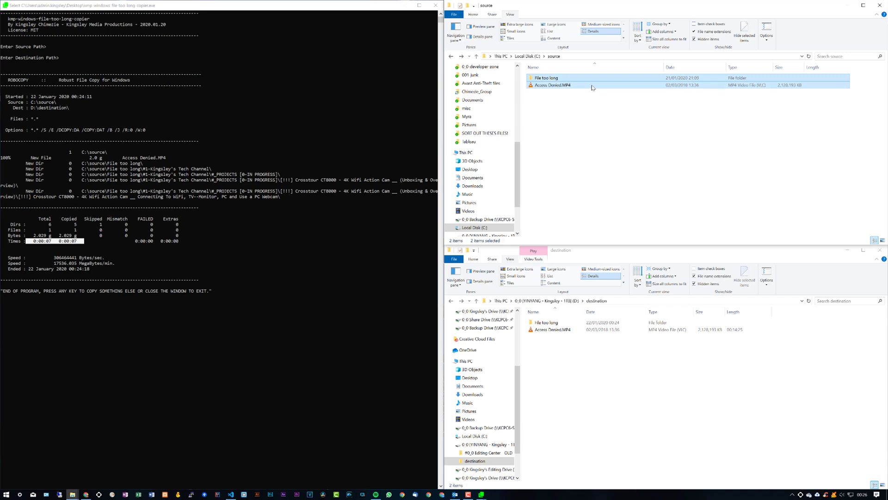
left_click(600, 180)
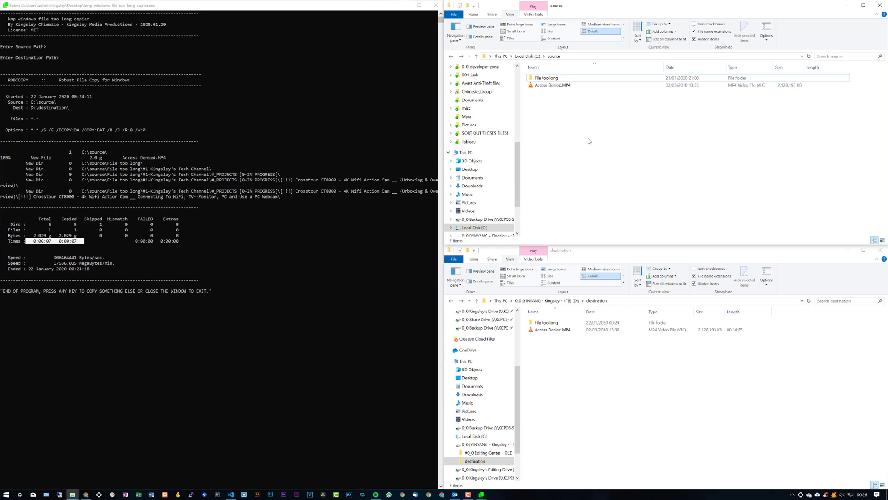
left_click_drag(596, 133, 532, 71)
left_click(608, 383)
key("ctrl+a")
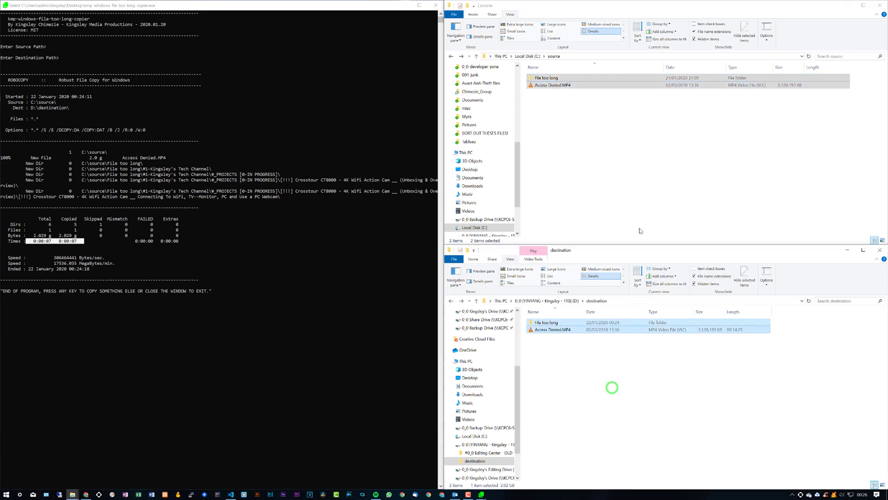